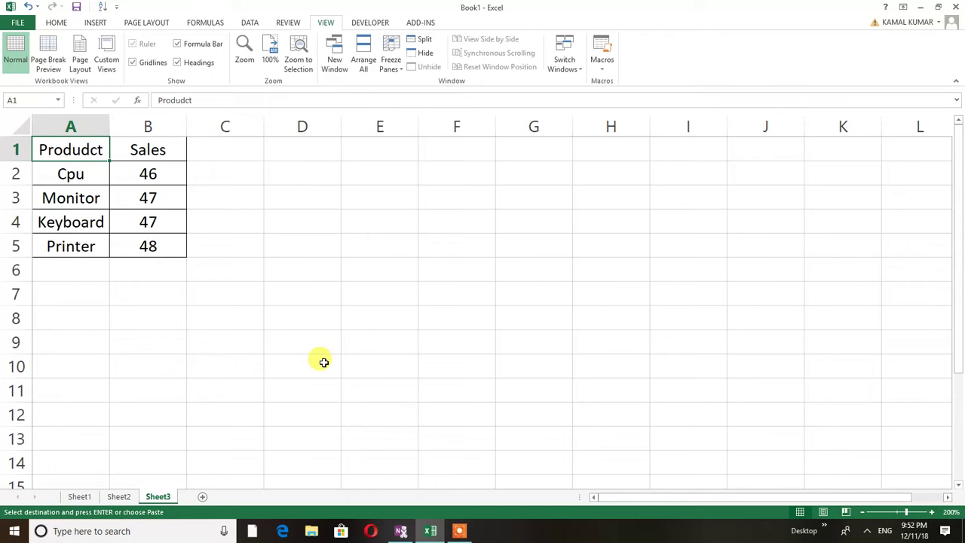
- Paste the sales table at A1 and insert a 2-D pie chart titled Sales from it
{"action": "key", "text": "ctrl+v"}
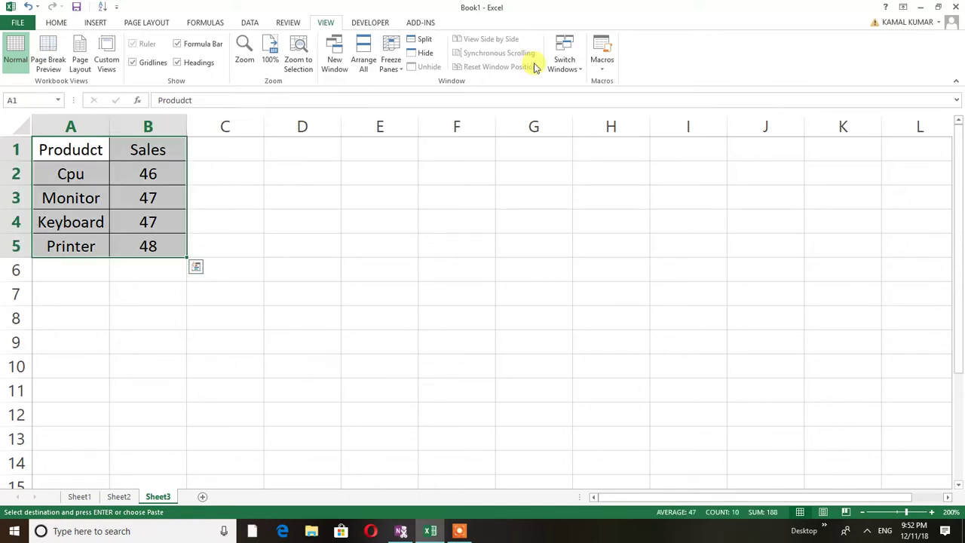
{"action": "left_click", "coordinate": [96, 22]}
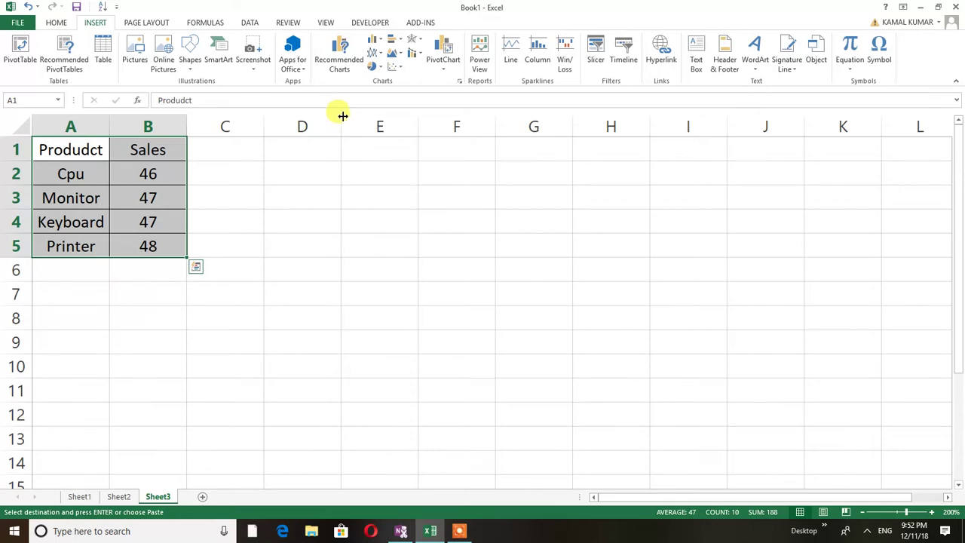
{"action": "left_click", "coordinate": [374, 67]}
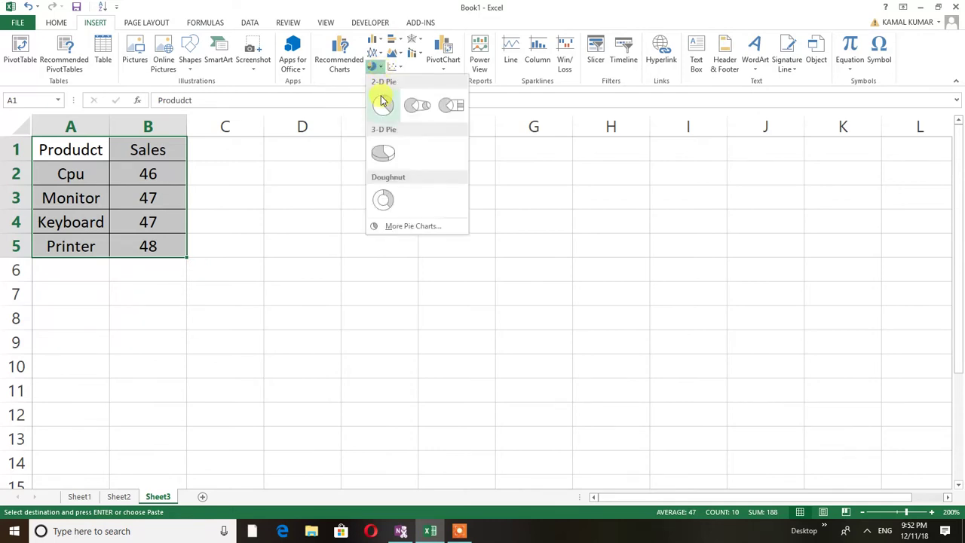
{"action": "left_click", "coordinate": [382, 103]}
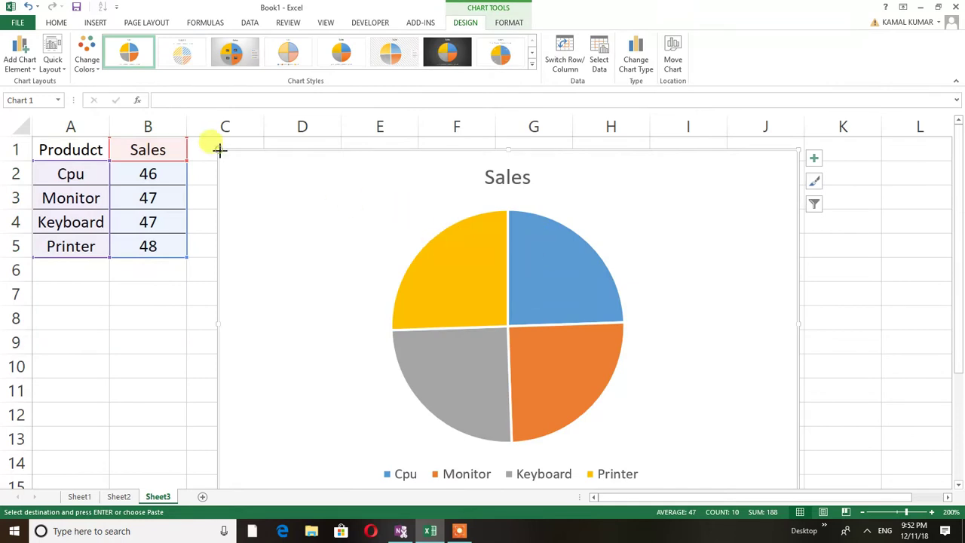
- Shrink the Sales pie chart and place it right of the table, spanning columns D to I
{"action": "left_click_drag", "start_coordinate": [219, 150], "coordinate": [387, 259]}
{"action": "mouse_move", "coordinate": [704, 319]}
{"action": "left_mouse_down"}
{"action": "mouse_move", "coordinate": [676, 221]}
{"action": "mouse_move", "coordinate": [581, 181]}
{"action": "left_mouse_up"}
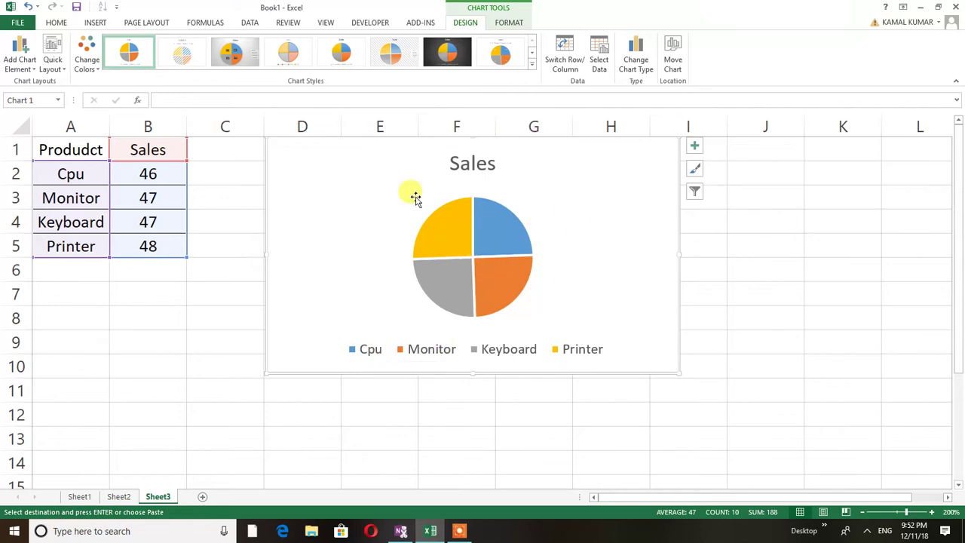
- Add data labels so the pie slices show 46, 47, 47 and 48
{"action": "left_click", "coordinate": [694, 151]}
{"action": "left_click", "coordinate": [725, 173]}
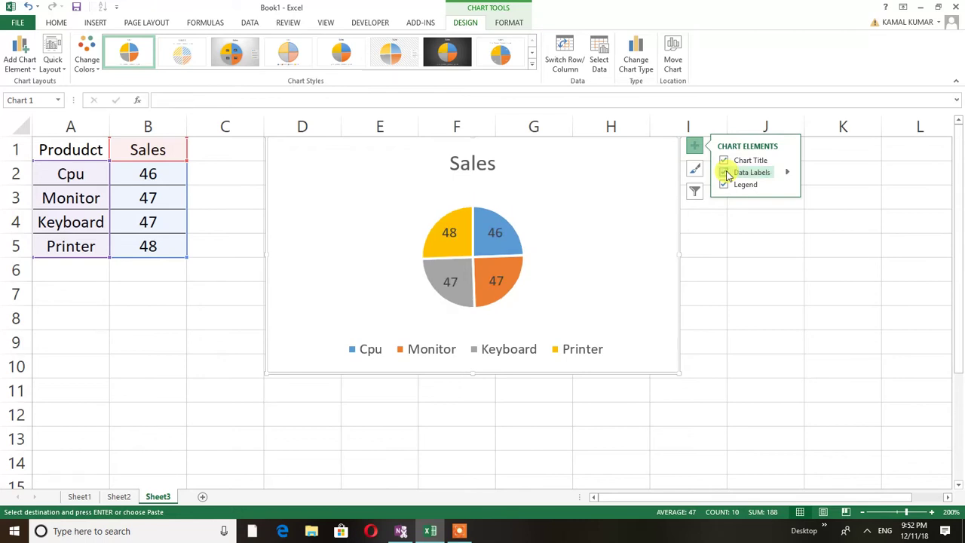
{"action": "left_click", "coordinate": [725, 173]}
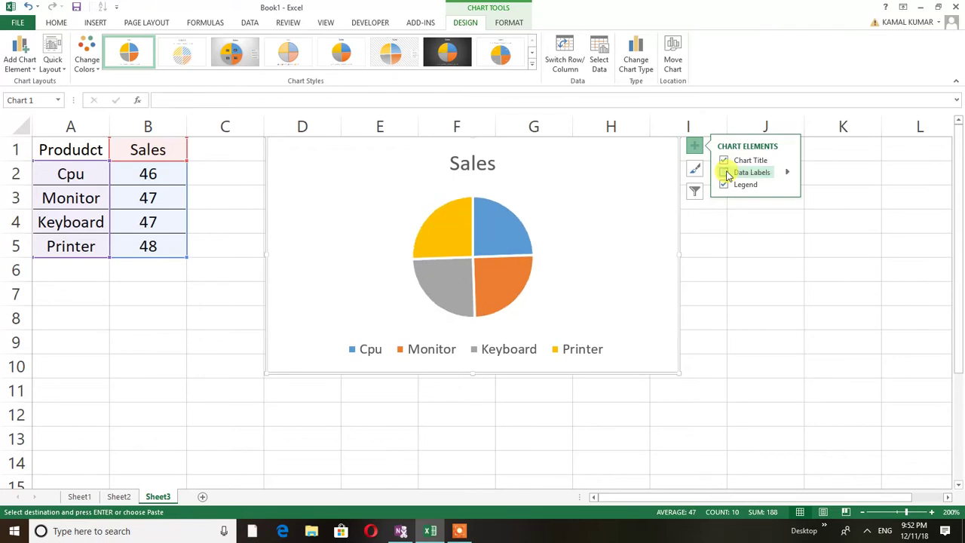
{"action": "left_click", "coordinate": [457, 237]}
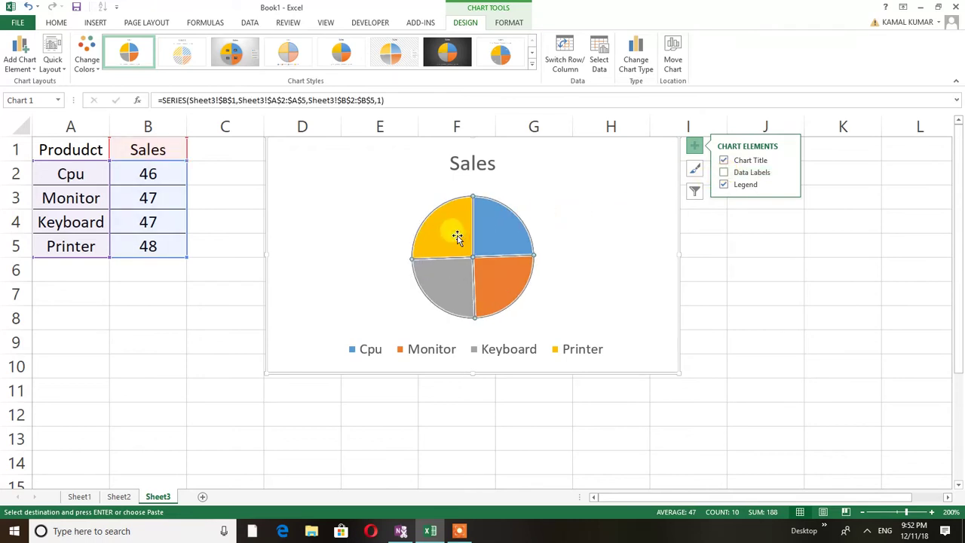
{"action": "right_click", "coordinate": [457, 236]}
{"action": "left_click", "coordinate": [497, 320]}
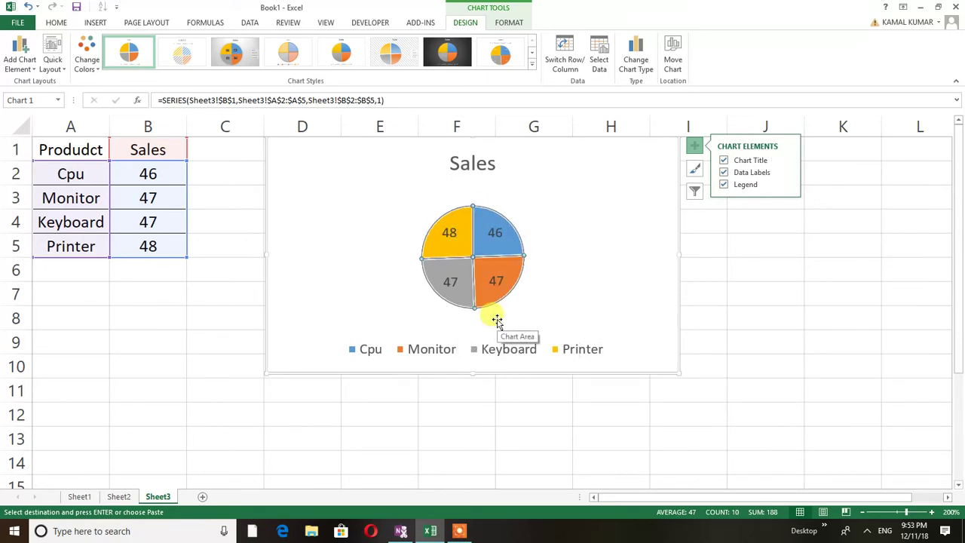
- Copy the sales table A1:B5 and paste it at A12
{"action": "left_click", "coordinate": [752, 318]}
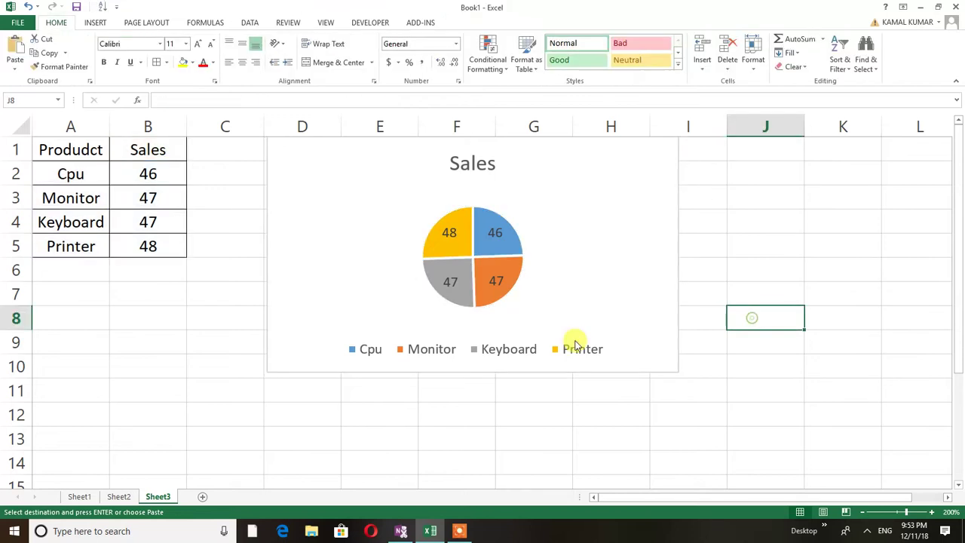
{"action": "left_click", "coordinate": [62, 149]}
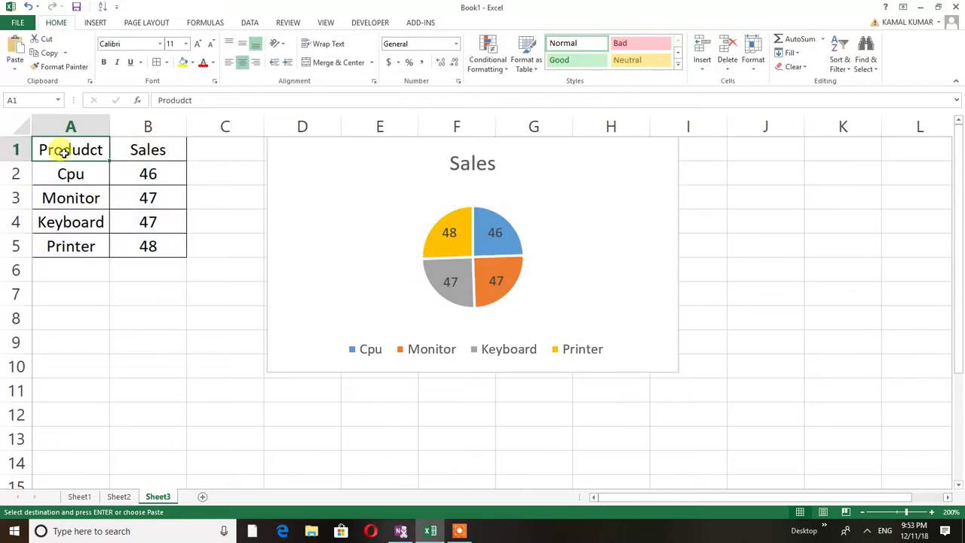
{"action": "key", "text": "ctrl+v"}
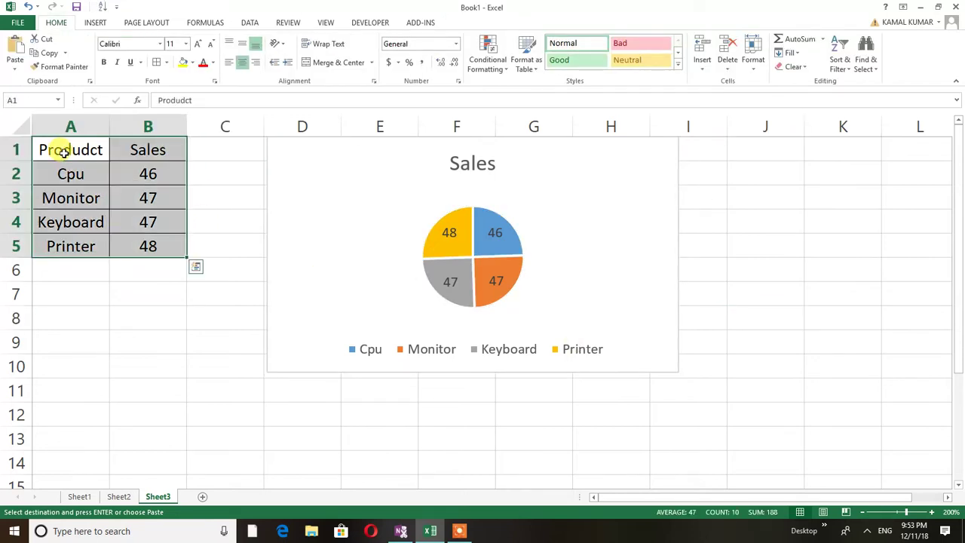
{"action": "key", "text": "Down"}
{"action": "key", "text": "Down"}
{"action": "key", "text": "Down"}
{"action": "key", "text": "Down"}
{"action": "key", "text": "Down"}
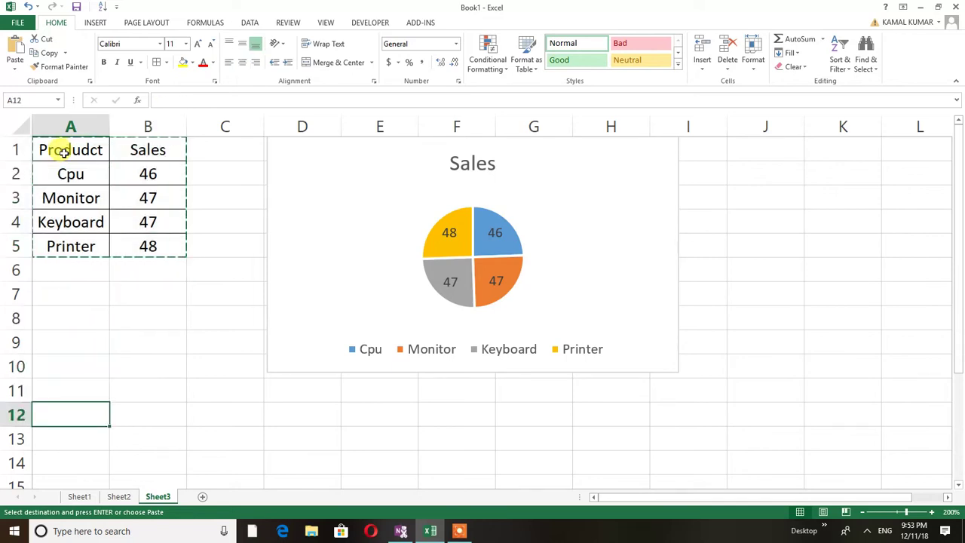
{"action": "key", "text": "ctrl+v"}
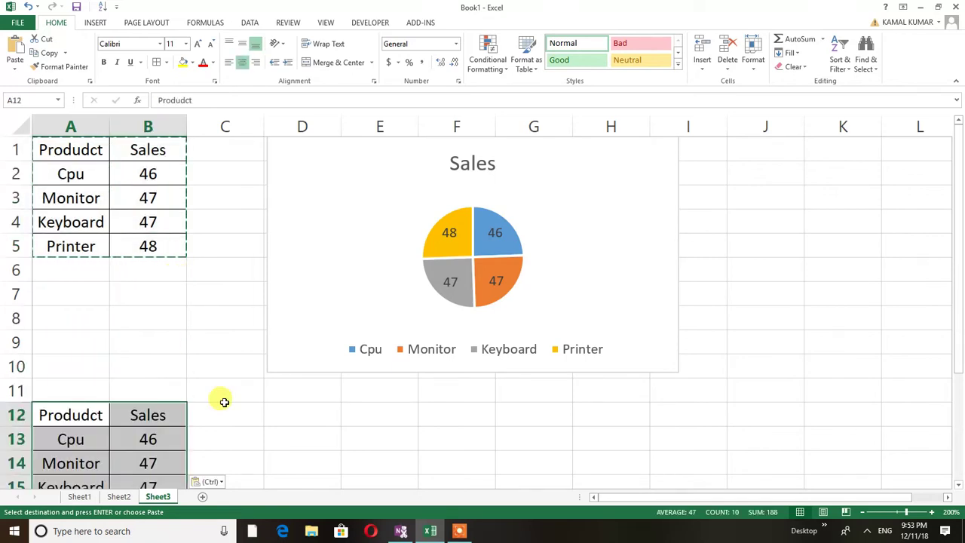
- Select the pasted copy A12:B16 as the source for a new chart
{"action": "left_click", "coordinate": [268, 421]}
{"action": "key", "text": "Down"}
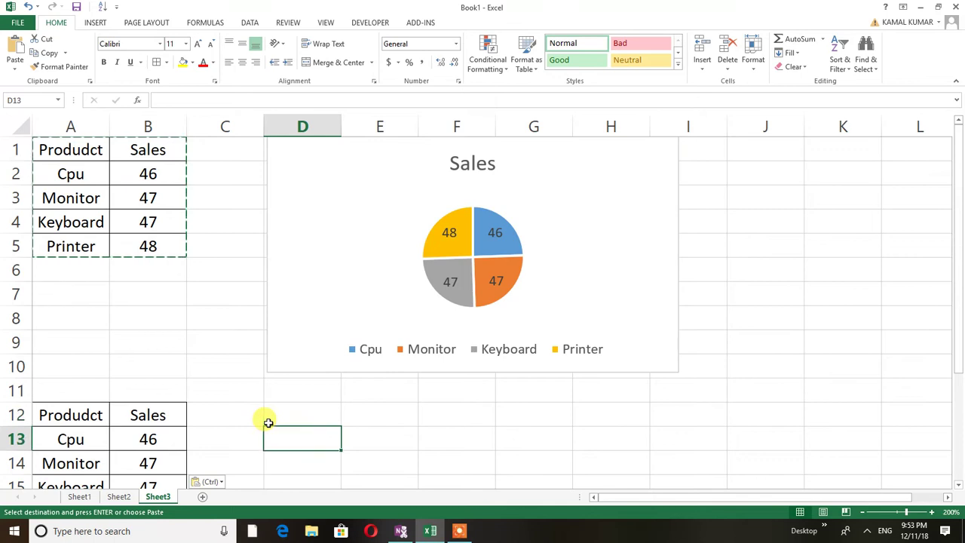
{"action": "key", "text": "Down"}
{"action": "key", "text": "Down"}
{"action": "key", "text": "Down"}
{"action": "key", "text": "Down"}
{"action": "key", "text": "Down"}
{"action": "key", "text": "Down"}
{"action": "key", "text": "Up"}
{"action": "key", "text": "Up"}
{"action": "key", "text": "Up"}
{"action": "key", "text": "Up"}
{"action": "key", "text": "Up"}
{"action": "key", "text": "Up"}
{"action": "key", "text": "Up"}
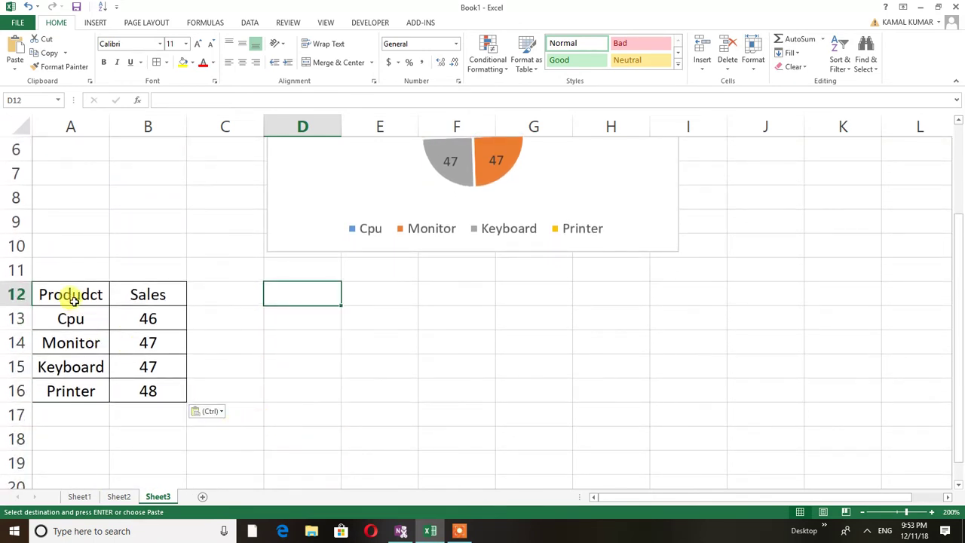
{"action": "left_click_drag", "start_coordinate": [71, 295], "coordinate": [129, 393]}
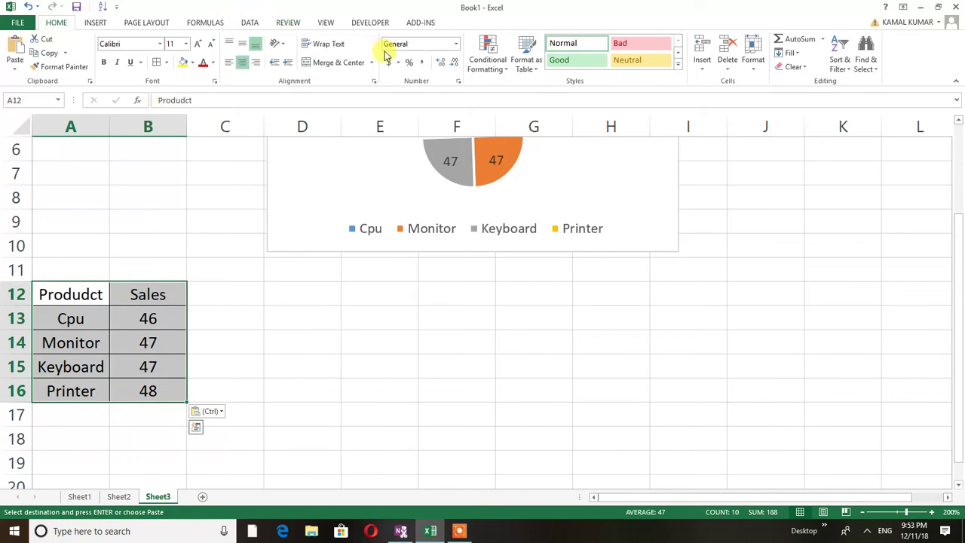
{"action": "left_click", "coordinate": [96, 22]}
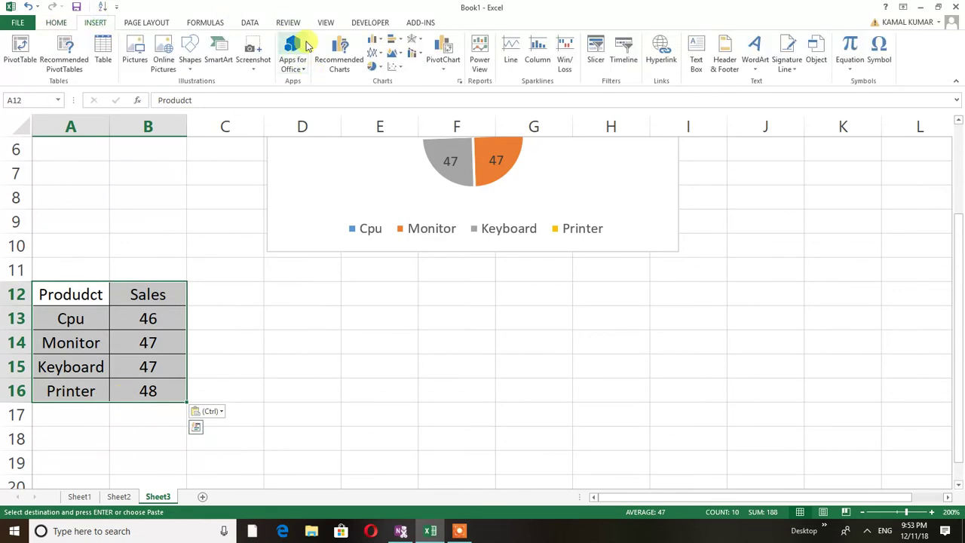
- Insert a 2-D pie chart from A12:B16 and line it up under the first chart
{"action": "left_click", "coordinate": [375, 66]}
{"action": "left_click", "coordinate": [386, 106]}
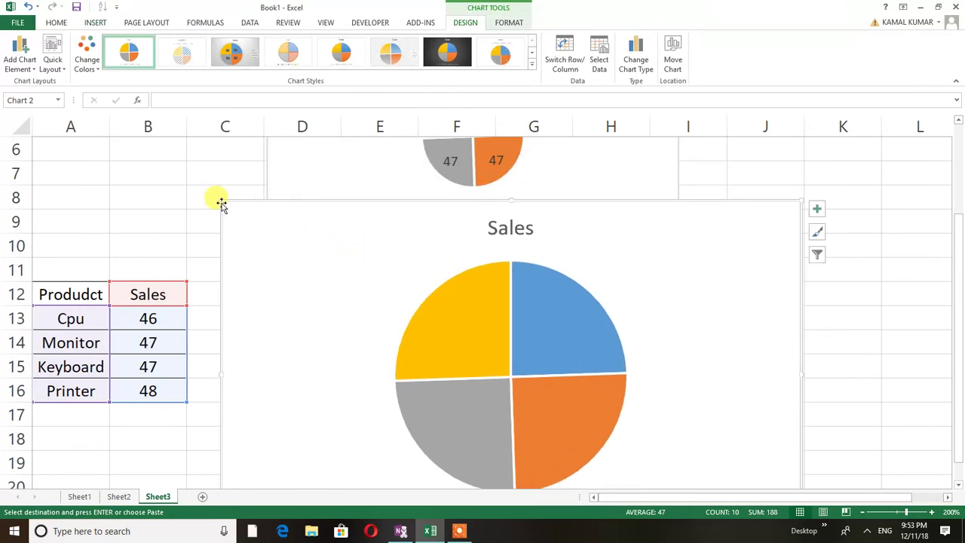
{"action": "left_click", "coordinate": [309, 271]}
{"action": "left_click_drag", "start_coordinate": [308, 270], "coordinate": [474, 283]}
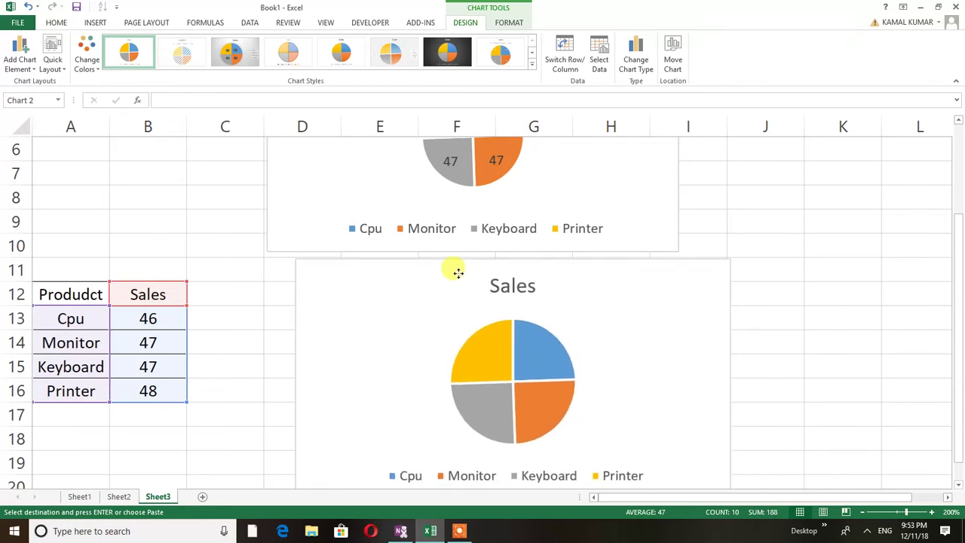
{"action": "left_click_drag", "start_coordinate": [473, 284], "coordinate": [424, 275]}
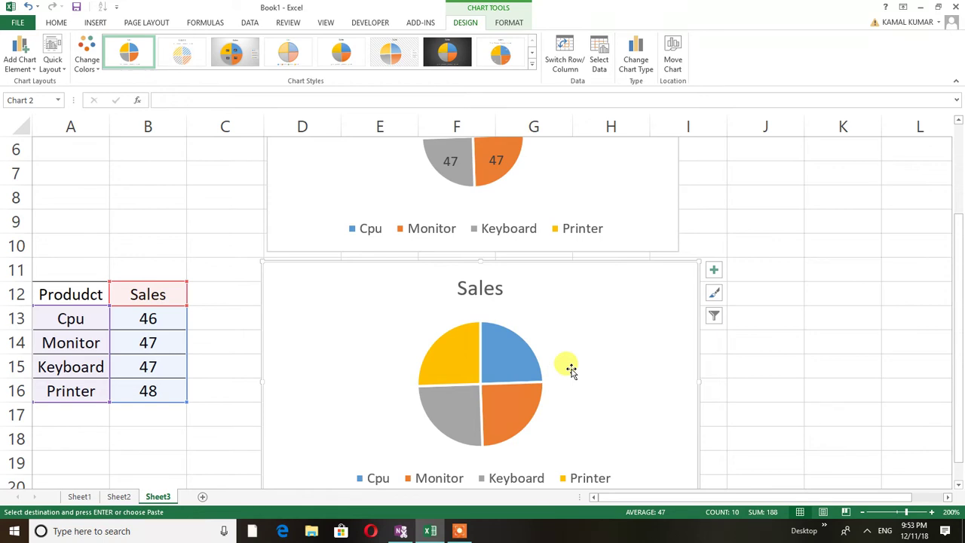
- Turn on data labels 46, 47, 47 and 48 for the lower pie chart
{"action": "left_click", "coordinate": [465, 353]}
{"action": "left_click", "coordinate": [715, 272]}
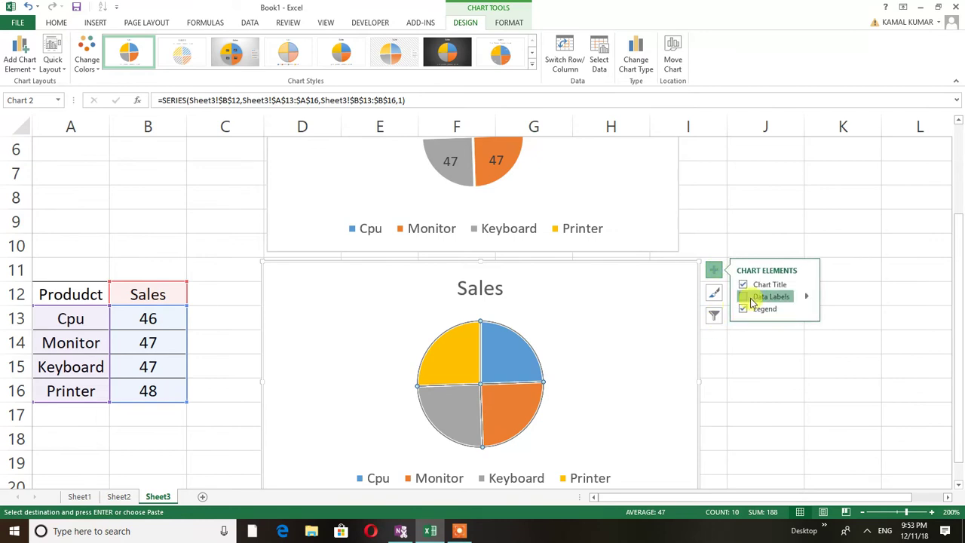
{"action": "left_click", "coordinate": [745, 298]}
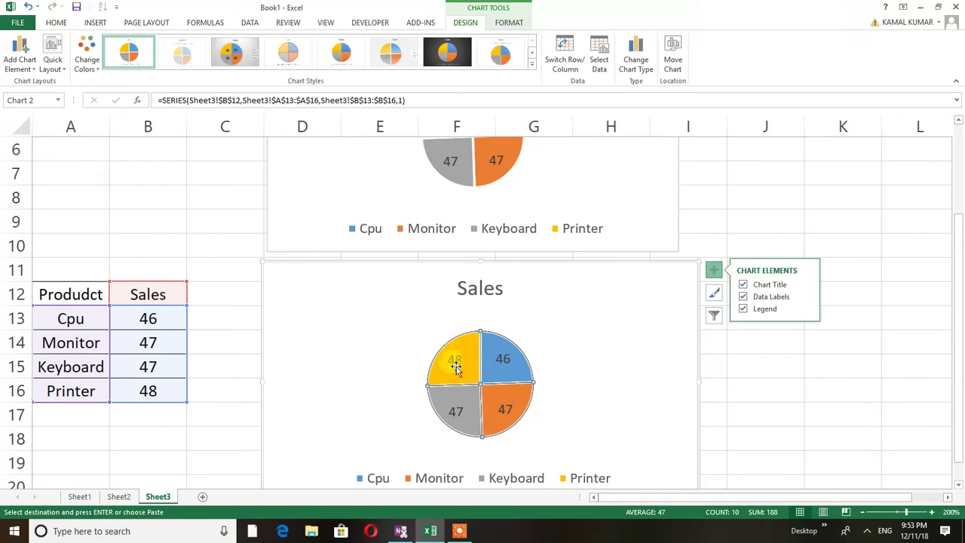
{"action": "left_click", "coordinate": [582, 377]}
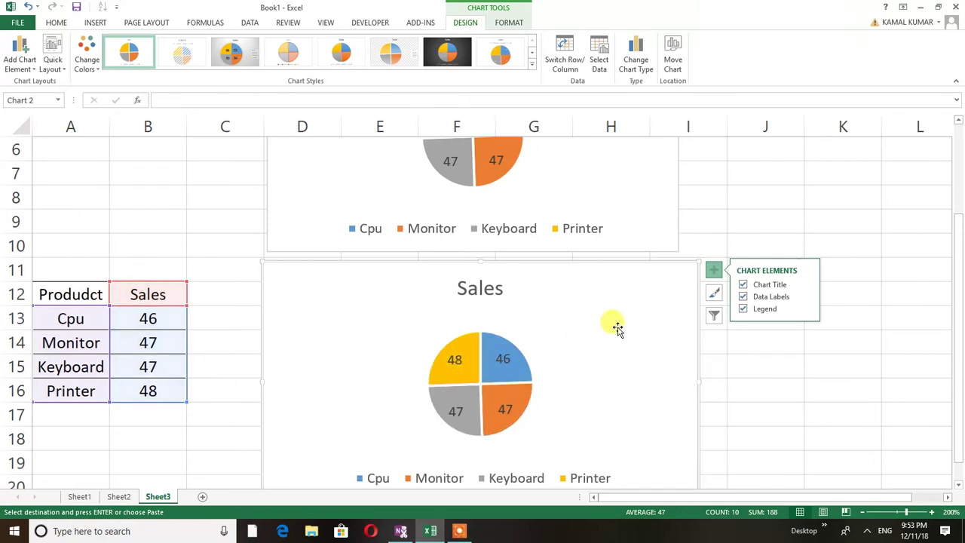
{"action": "mouse_move", "coordinate": [468, 364]}
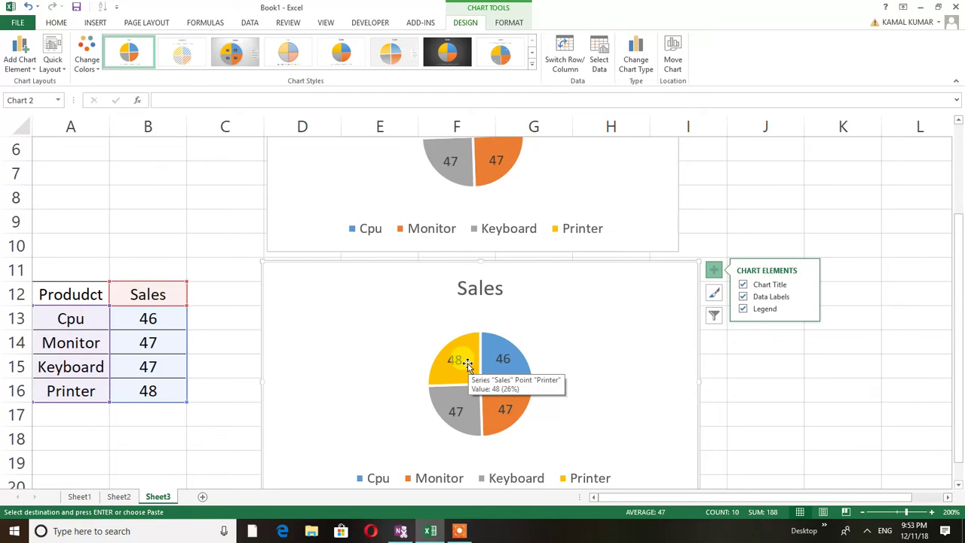
{"action": "left_click", "coordinate": [468, 364]}
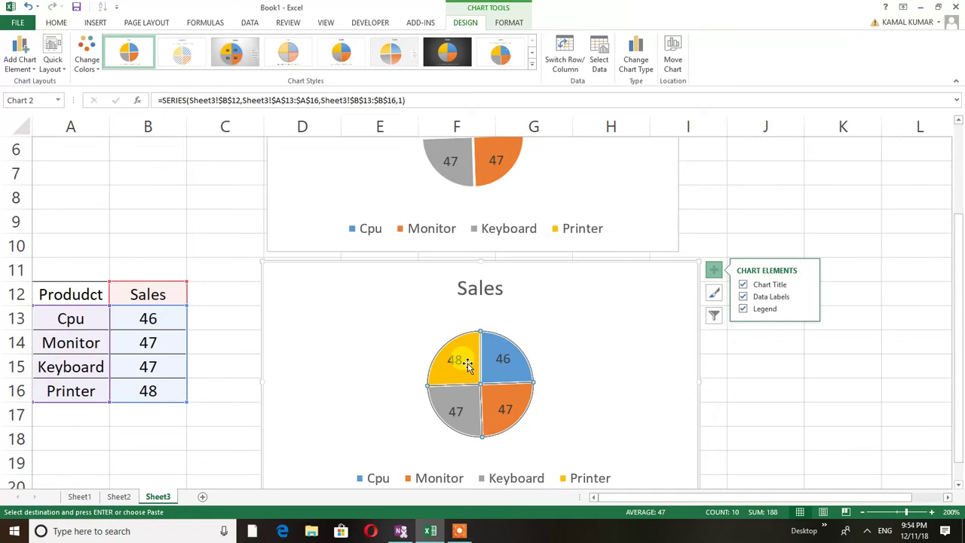
{"action": "left_click", "coordinate": [468, 365]}
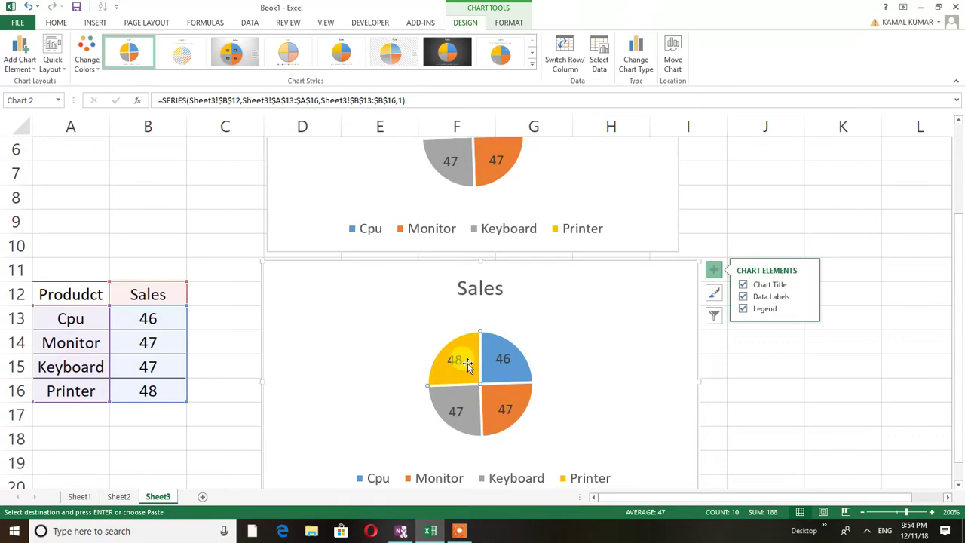
{"action": "left_click", "coordinate": [606, 365]}
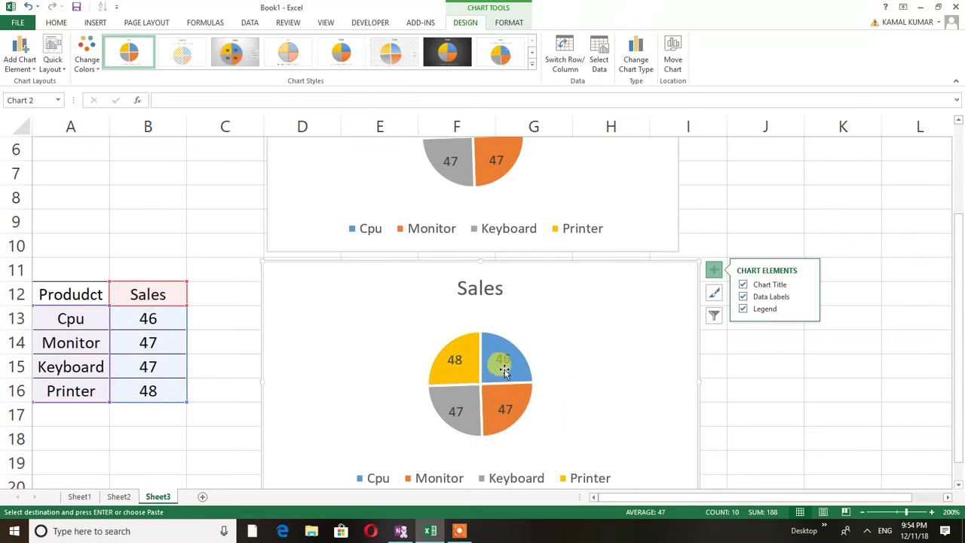
- Open the Format Data Point pane for the lower pie's Printer slice
{"action": "double_click", "coordinate": [455, 360]}
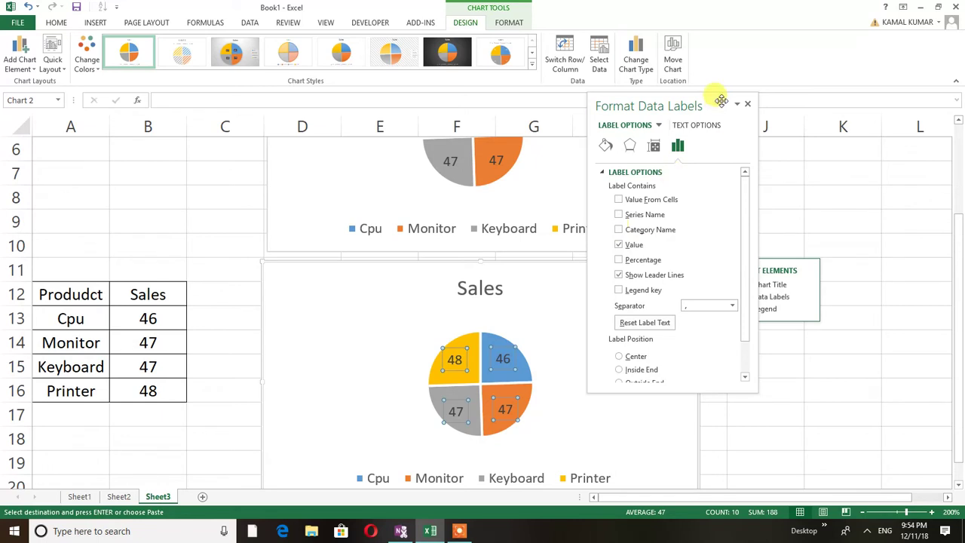
{"action": "left_click", "coordinate": [747, 104]}
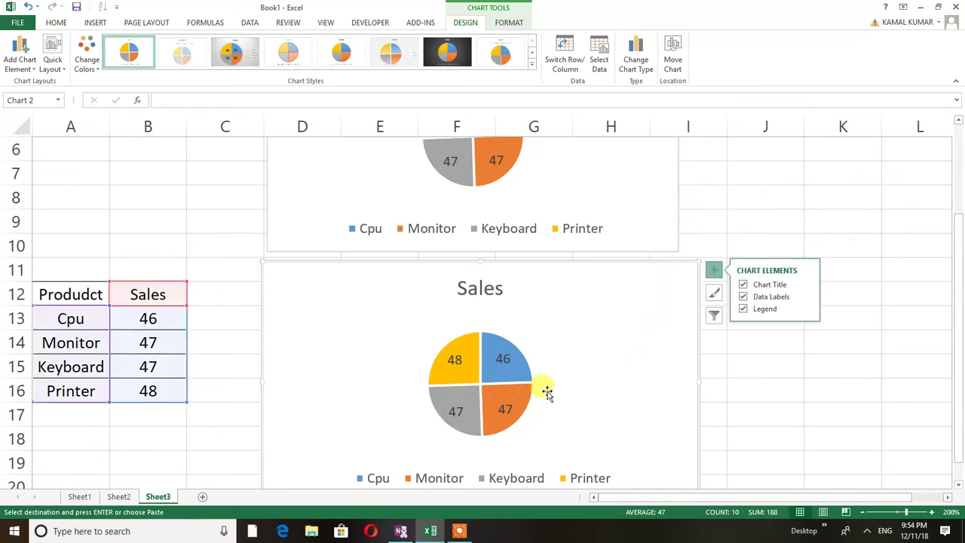
{"action": "left_click", "coordinate": [469, 376]}
{"action": "left_click", "coordinate": [469, 374]}
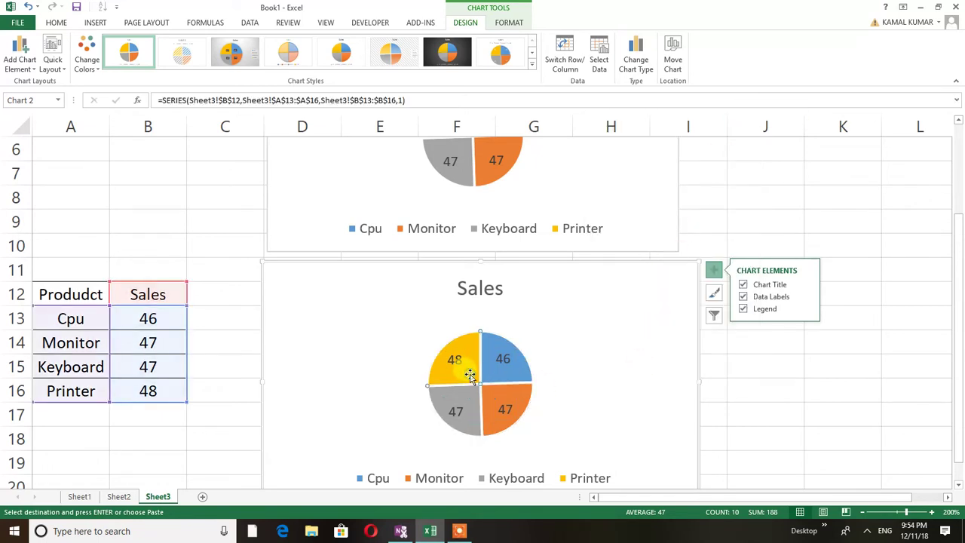
{"action": "double_click", "coordinate": [469, 370]}
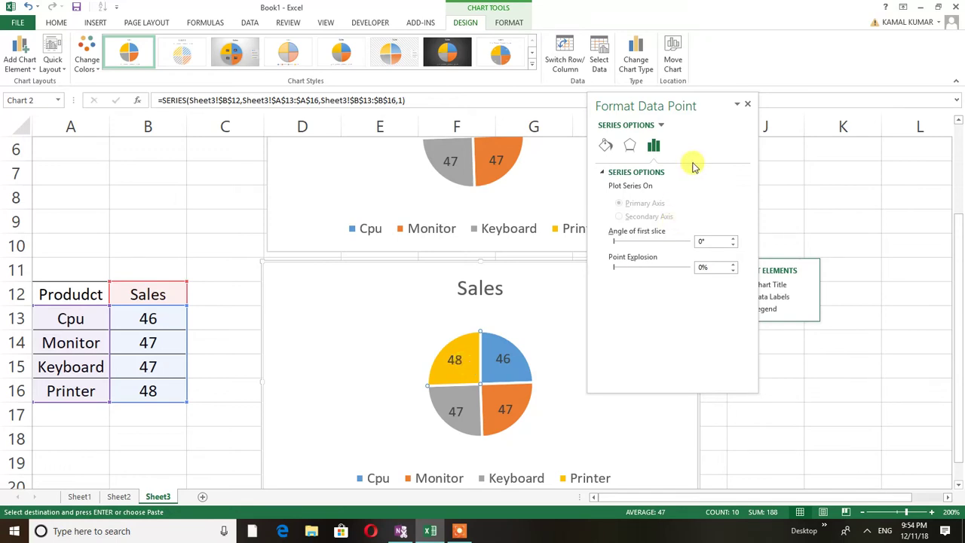
{"action": "mouse_move", "coordinate": [702, 102]}
{"action": "left_mouse_down"}
{"action": "mouse_move", "coordinate": [711, 211]}
{"action": "mouse_move", "coordinate": [710, 178]}
{"action": "left_mouse_up"}
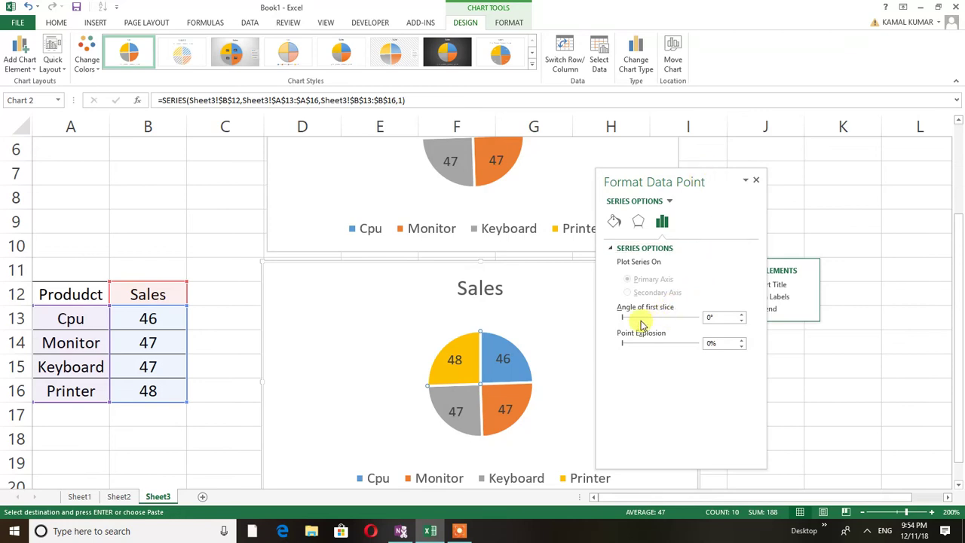
- Rotate the lower pie to a 24° angle of first slice
{"action": "left_click", "coordinate": [740, 315]}
{"action": "left_click", "coordinate": [740, 314]}
{"action": "left_click", "coordinate": [740, 314]}
{"action": "left_click", "coordinate": [740, 314]}
{"action": "left_click", "coordinate": [740, 314]}
{"action": "left_click", "coordinate": [741, 315]}
{"action": "left_click", "coordinate": [741, 315]}
{"action": "left_click", "coordinate": [740, 314]}
{"action": "left_click", "coordinate": [741, 316]}
{"action": "left_click", "coordinate": [741, 316]}
{"action": "left_click", "coordinate": [740, 316]}
{"action": "left_click", "coordinate": [740, 316]}
{"action": "left_click", "coordinate": [740, 316]}
{"action": "left_click", "coordinate": [740, 316]}
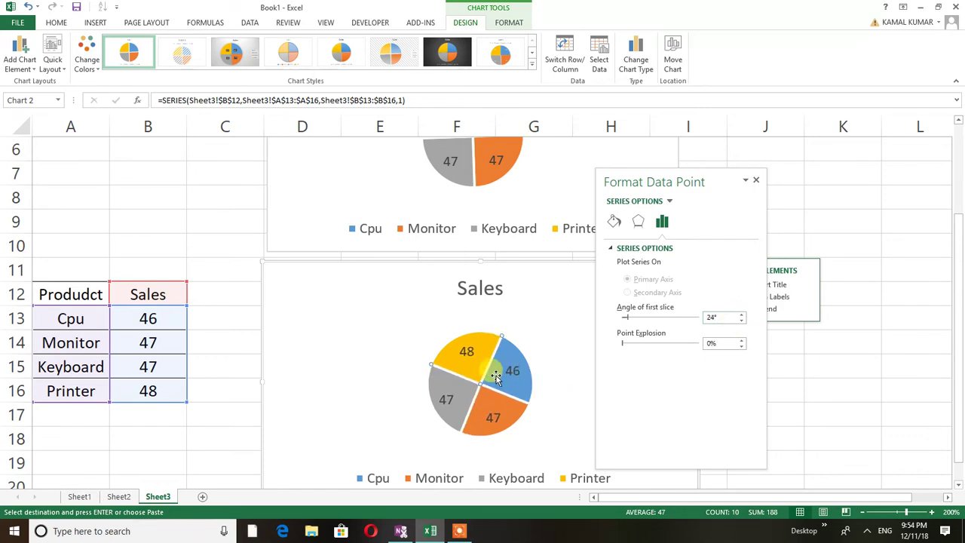
- Explode the orange Monitor slice to 22% point explosion
{"action": "left_click", "coordinate": [474, 352]}
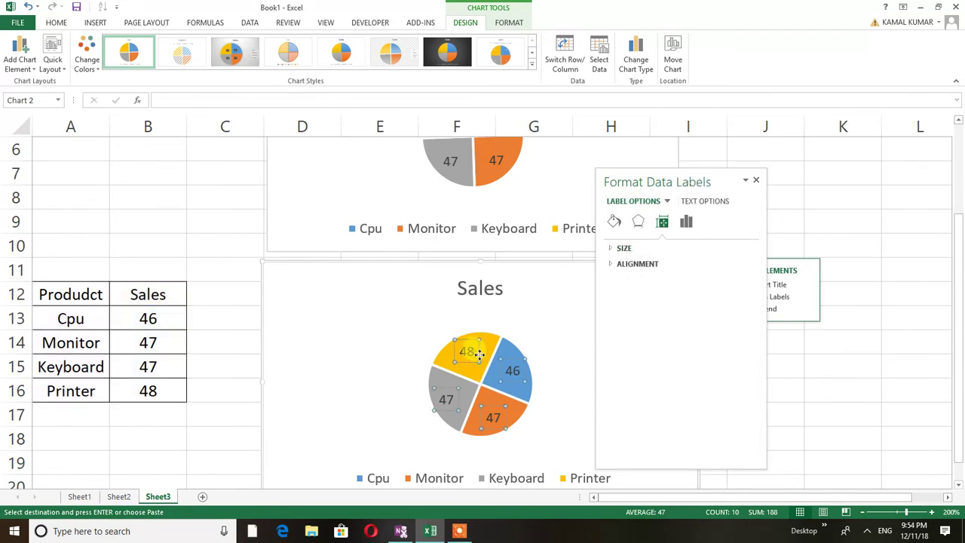
{"action": "left_click", "coordinate": [489, 343]}
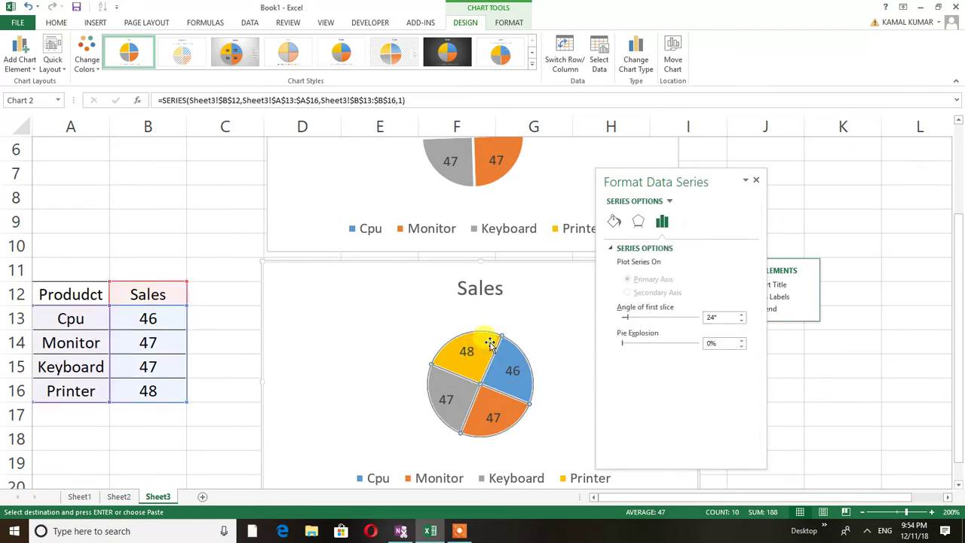
{"action": "left_click", "coordinate": [490, 343]}
{"action": "left_click", "coordinate": [504, 400]}
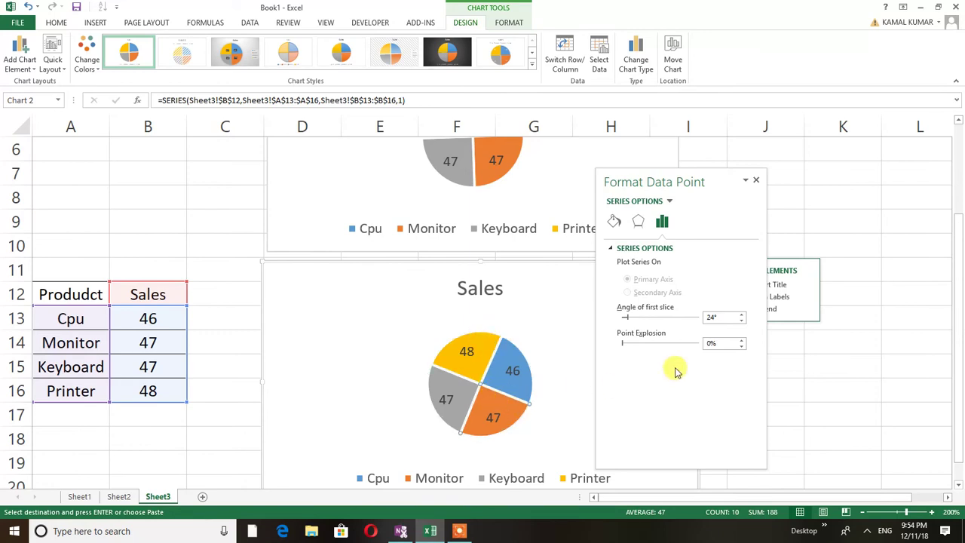
{"action": "left_click", "coordinate": [741, 340]}
{"action": "left_click", "coordinate": [741, 340]}
{"action": "left_click", "coordinate": [741, 340]}
{"action": "left_click", "coordinate": [742, 340]}
{"action": "left_click", "coordinate": [742, 340]}
{"action": "left_click", "coordinate": [741, 340]}
{"action": "left_click", "coordinate": [741, 340]}
{"action": "left_click", "coordinate": [741, 340]}
{"action": "left_click", "coordinate": [741, 340]}
{"action": "left_click", "coordinate": [741, 340]}
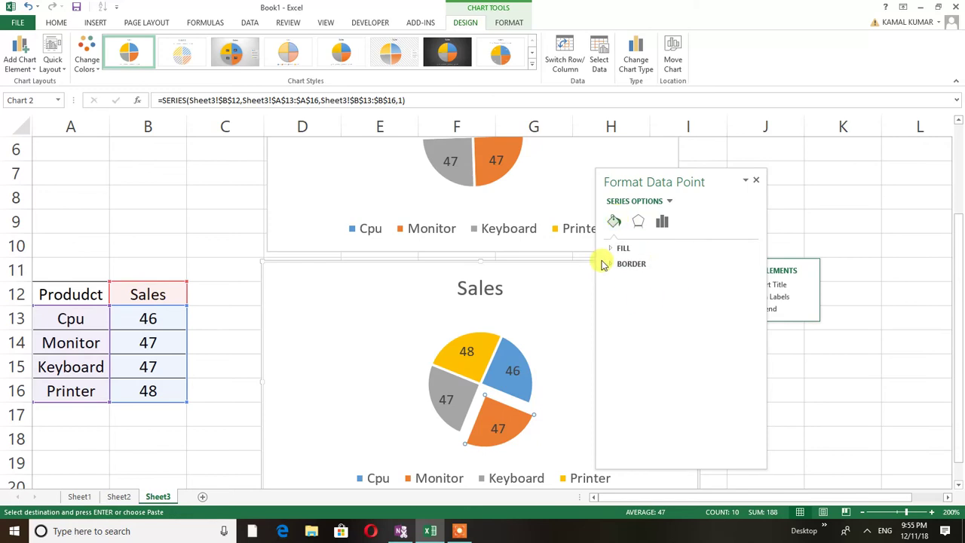
- Give the Monitor slice No fill, leaving an empty wedge, and deselect the chart
{"action": "left_click", "coordinate": [656, 250]}
{"action": "left_click", "coordinate": [637, 268]}
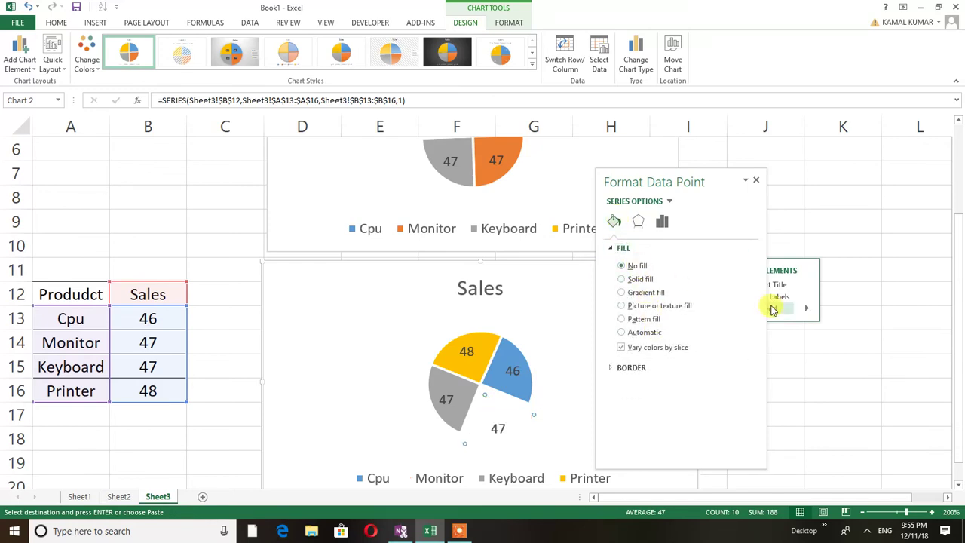
{"action": "left_click_drag", "start_coordinate": [719, 181], "coordinate": [684, 173]}
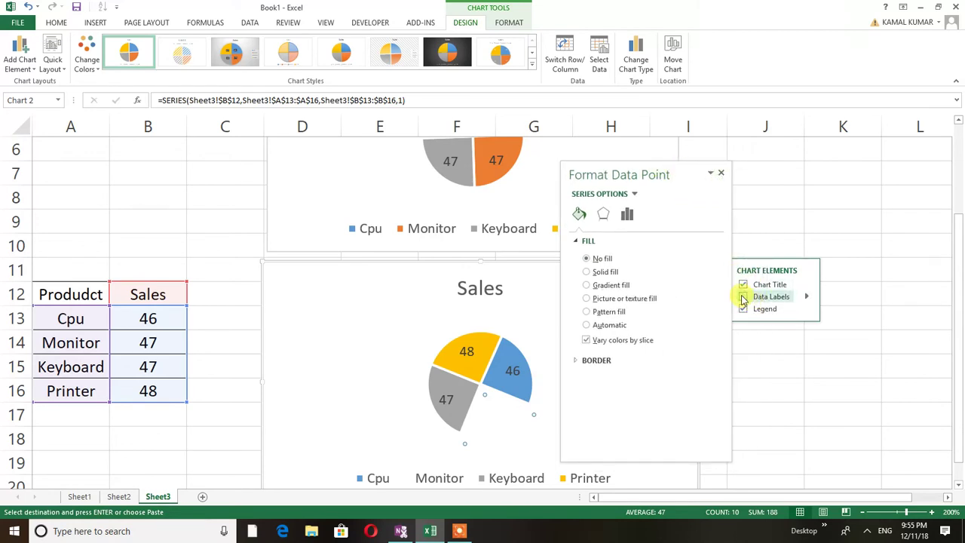
{"action": "left_click", "coordinate": [780, 380]}
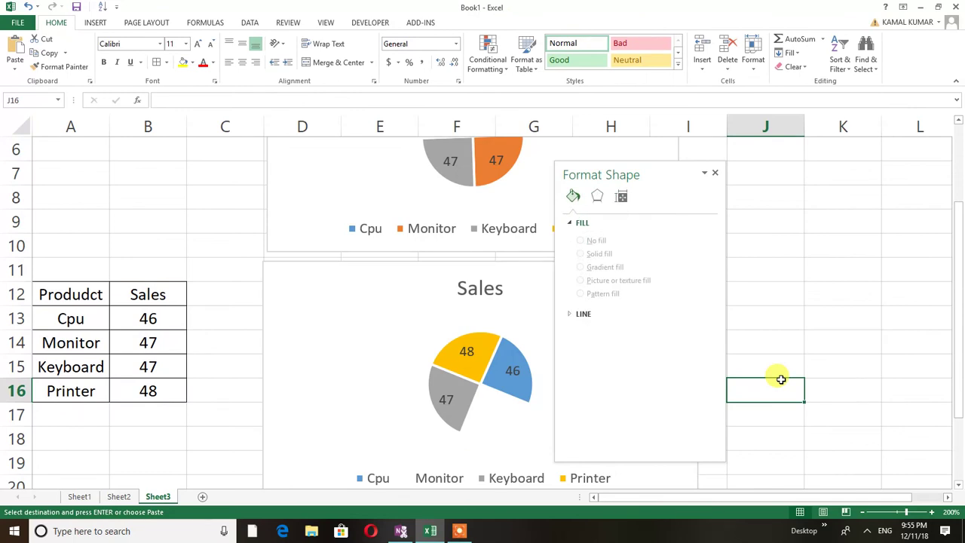
{"action": "left_click", "coordinate": [828, 285]}
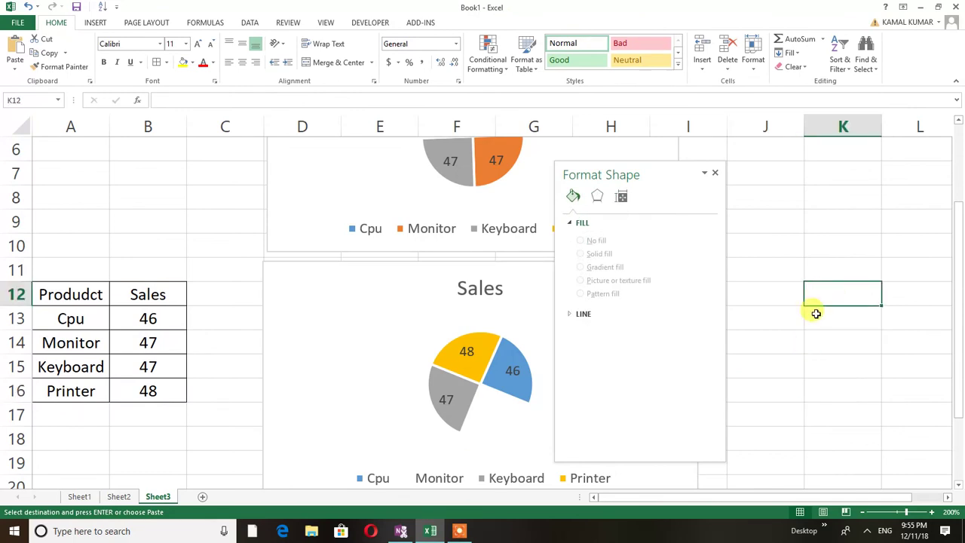
{"action": "mouse_move", "coordinate": [663, 174]}
{"action": "left_mouse_down"}
{"action": "mouse_move", "coordinate": [815, 165]}
{"action": "mouse_move", "coordinate": [846, 176]}
{"action": "left_mouse_up"}
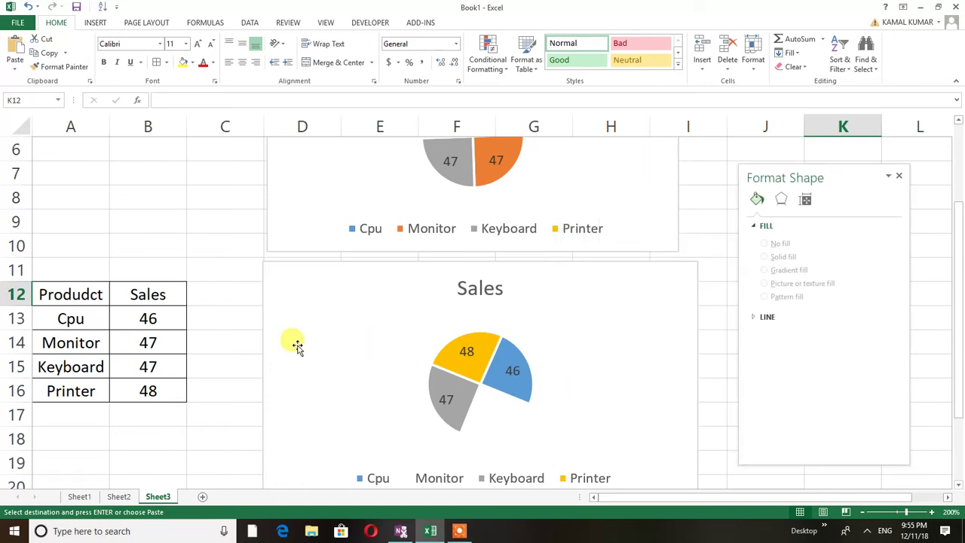
- Copy the A12:B16 sales table and paste it at A23
{"action": "left_click", "coordinate": [231, 387]}
{"action": "left_click", "coordinate": [100, 296]}
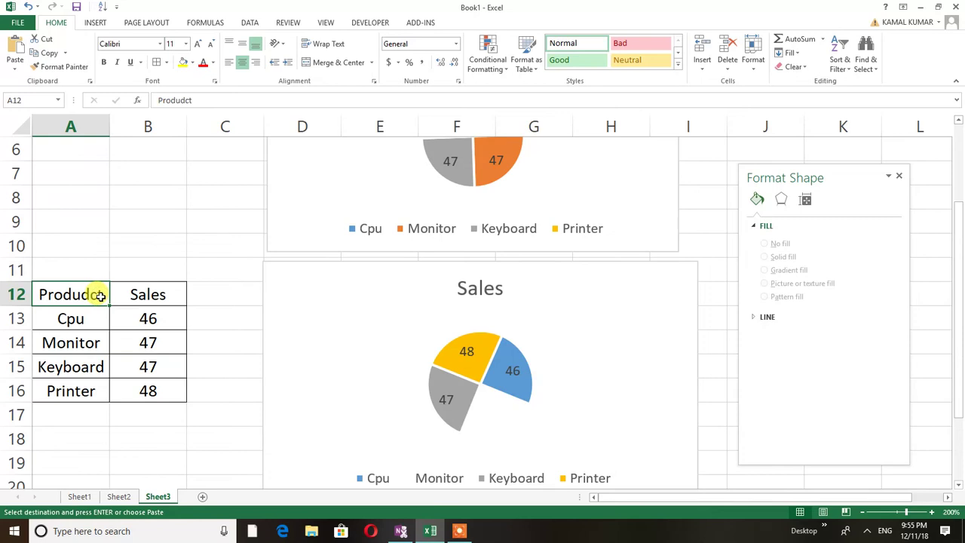
{"action": "key", "text": "shift+Right"}
{"action": "key", "text": "ctrl+shift+Down"}
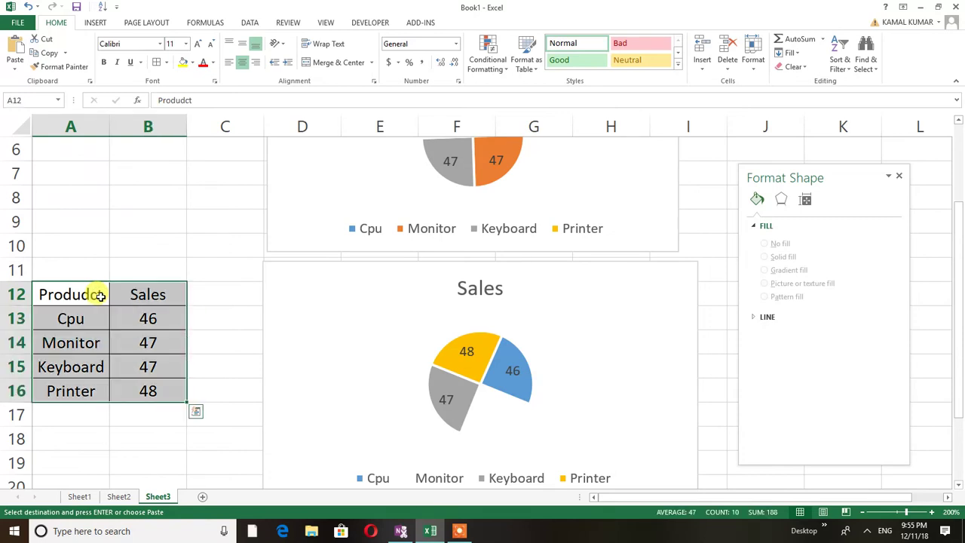
{"action": "key", "text": "Down"}
{"action": "key", "text": "Down"}
{"action": "key", "text": "Down"}
{"action": "key", "text": "Down"}
{"action": "key", "text": "Down"}
{"action": "key", "text": "Down"}
{"action": "key", "text": "Down"}
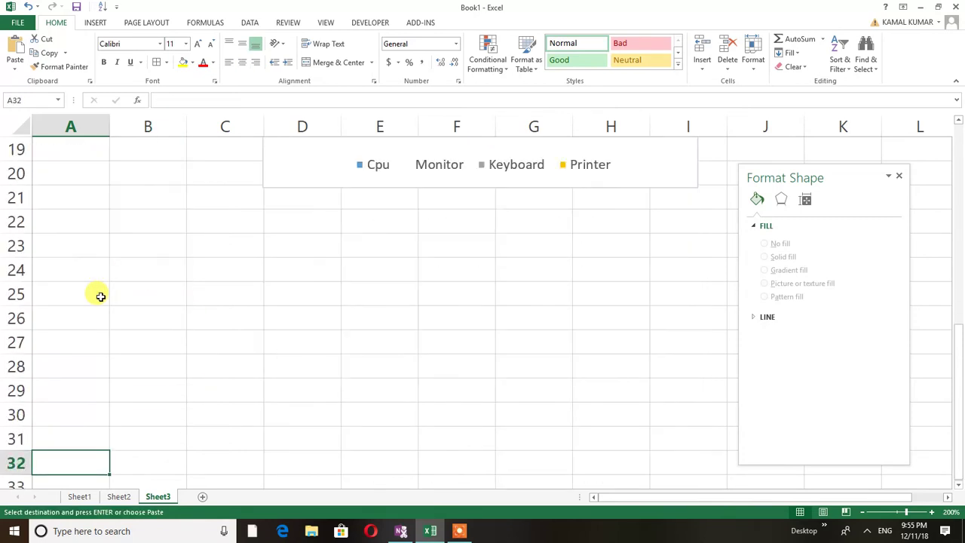
{"action": "key", "text": "Up"}
{"action": "key", "text": "Up"}
{"action": "key", "text": "Up"}
{"action": "key", "text": "Up"}
{"action": "key", "text": "Up"}
{"action": "key", "text": "Up"}
{"action": "key", "text": "Up"}
{"action": "key", "text": "Up"}
{"action": "key", "text": "Up"}
{"action": "key", "text": "Up"}
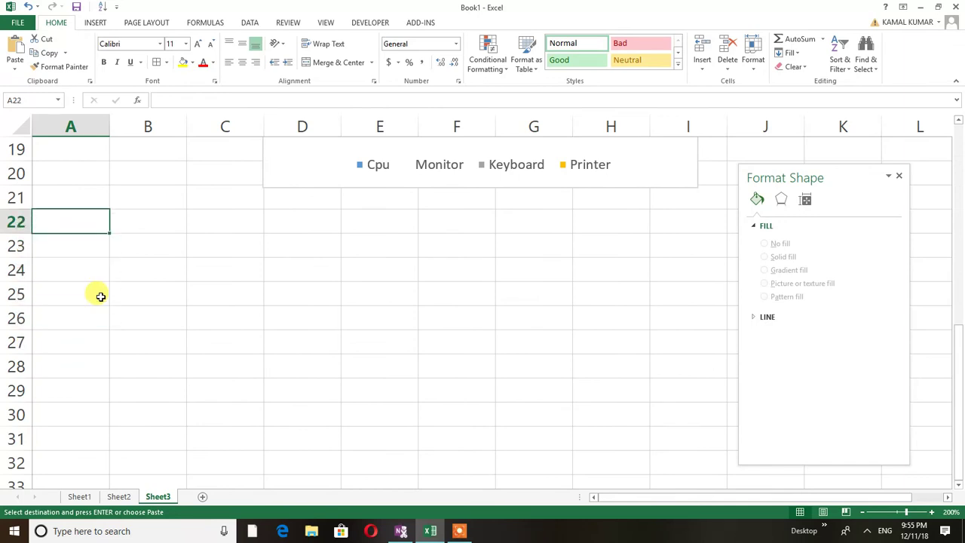
{"action": "key", "text": "Down"}
{"action": "type", "text": "Producdt\tSales Cpu\t46 Monitor\t47 Keyboard\t47 Printer\t48"}
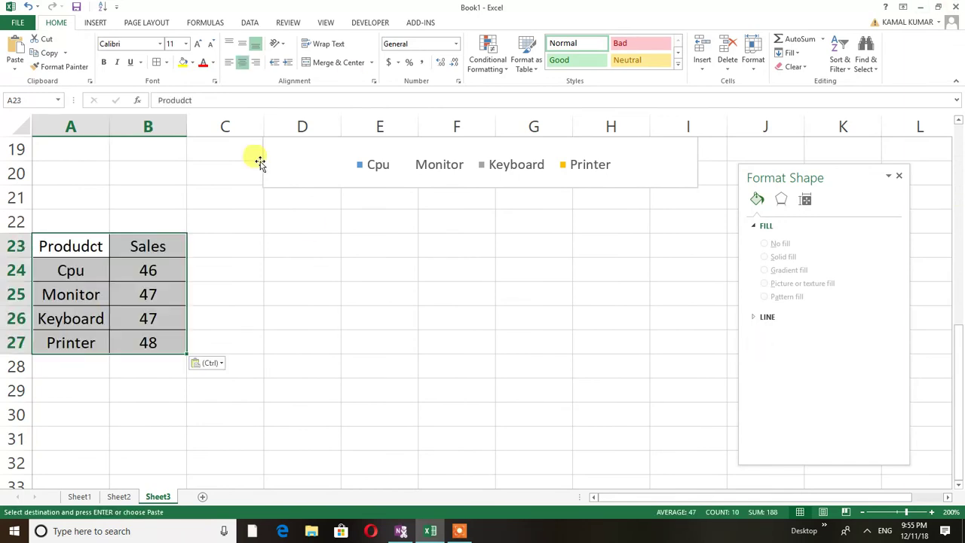
- Insert a 2-D pie chart of the A23:B27 table and move it beside the table
{"action": "left_click", "coordinate": [97, 23]}
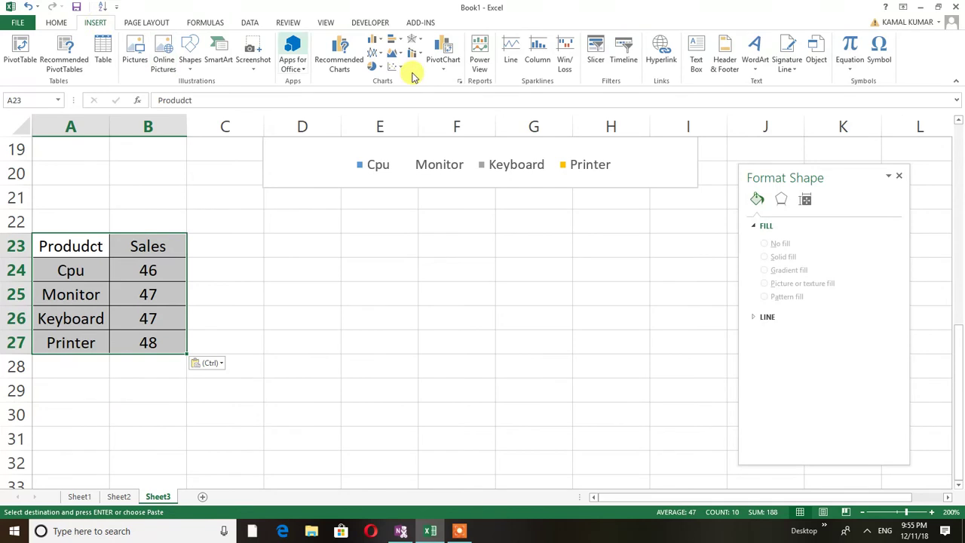
{"action": "left_click", "coordinate": [373, 64]}
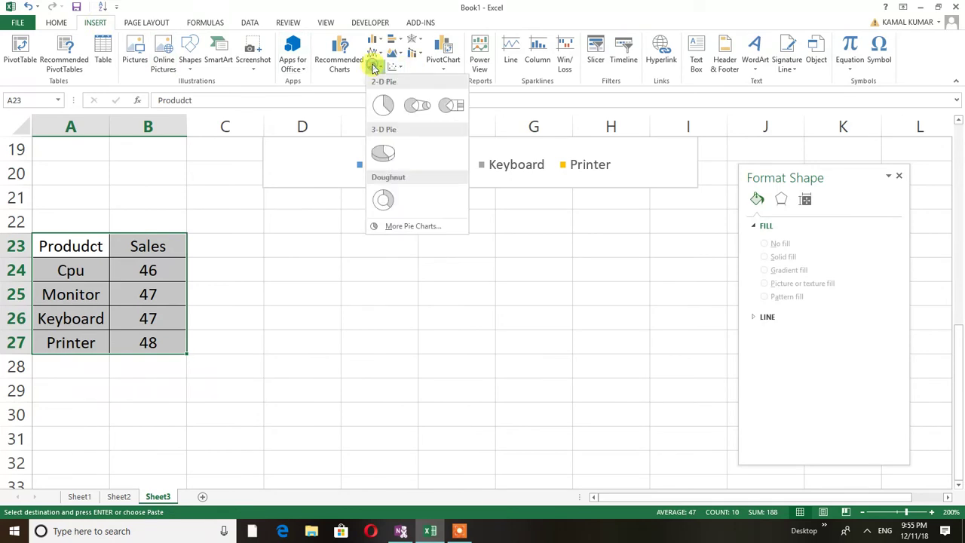
{"action": "left_click", "coordinate": [381, 102]}
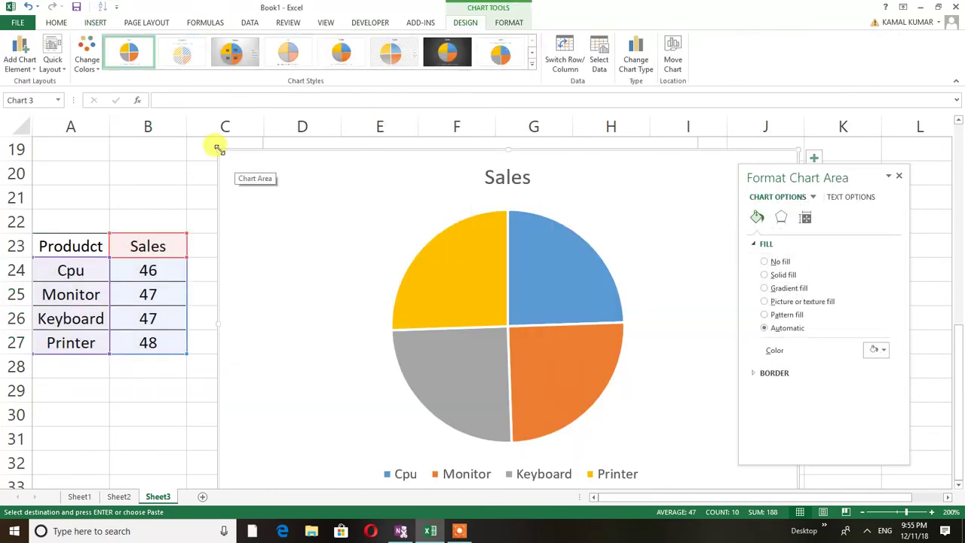
{"action": "mouse_move", "coordinate": [255, 189]}
{"action": "left_mouse_down"}
{"action": "mouse_move", "coordinate": [445, 330]}
{"action": "mouse_move", "coordinate": [344, 237]}
{"action": "mouse_move", "coordinate": [312, 235]}
{"action": "left_mouse_up"}
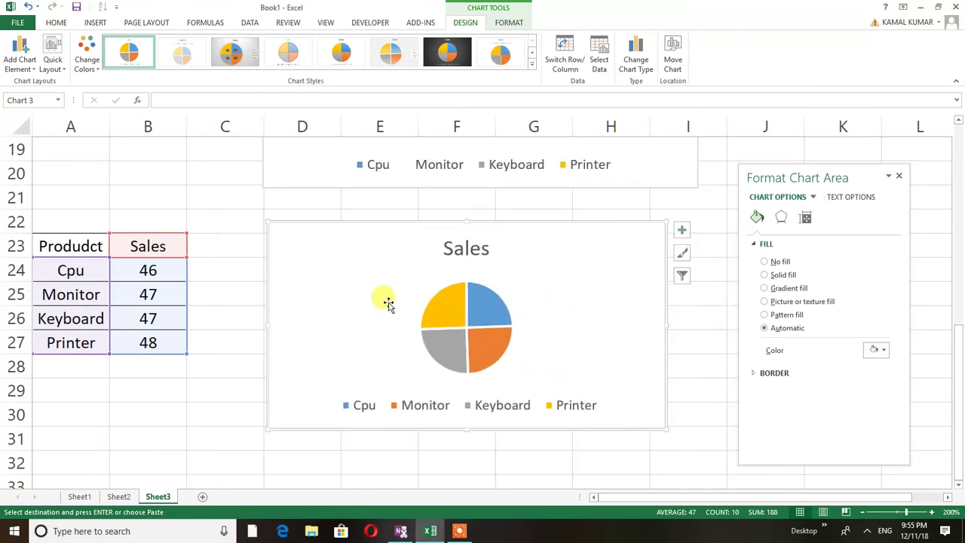
- Add value labels 46, 47, 47 and 48 to the third pie's slices
{"action": "right_click", "coordinate": [446, 316]}
{"action": "left_click", "coordinate": [491, 397]}
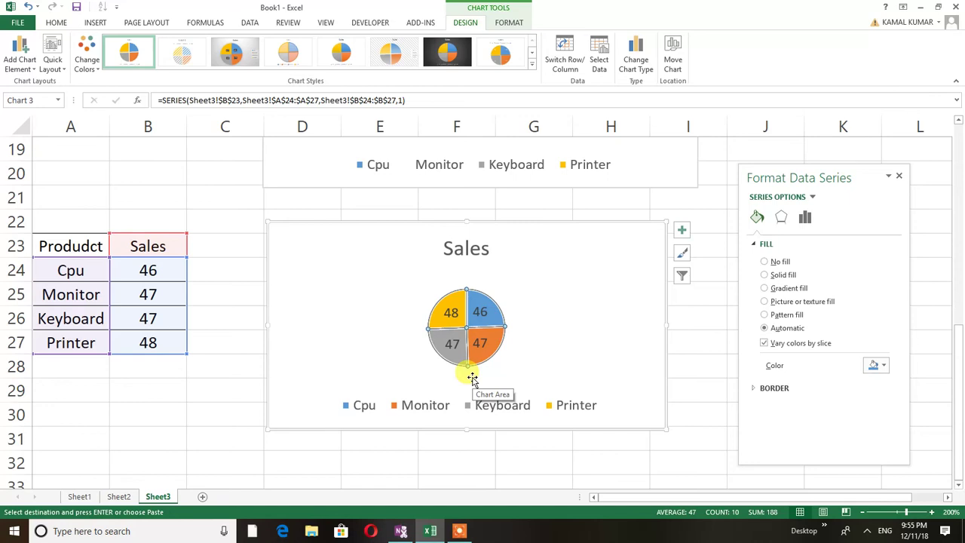
{"action": "left_click", "coordinate": [490, 345]}
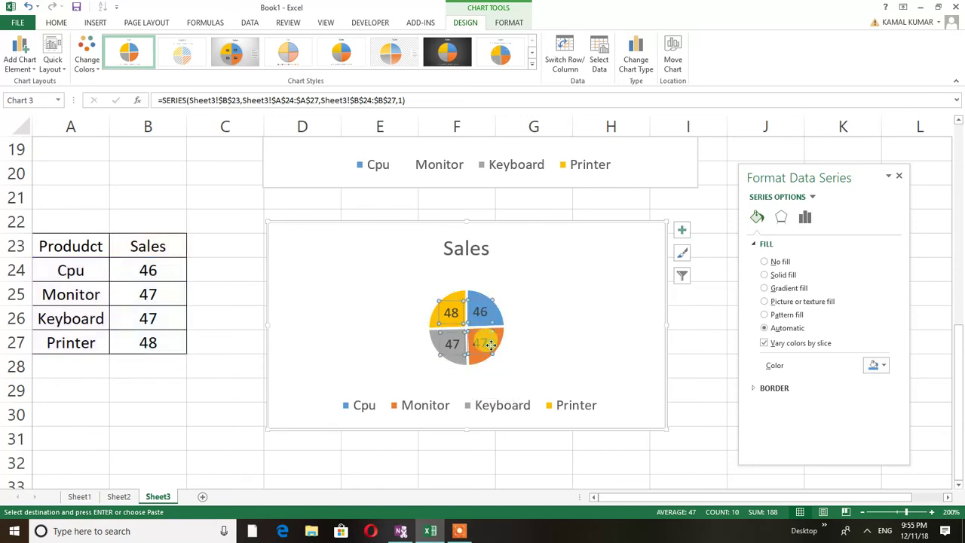
{"action": "left_click", "coordinate": [490, 344]}
{"action": "left_click", "coordinate": [494, 343]}
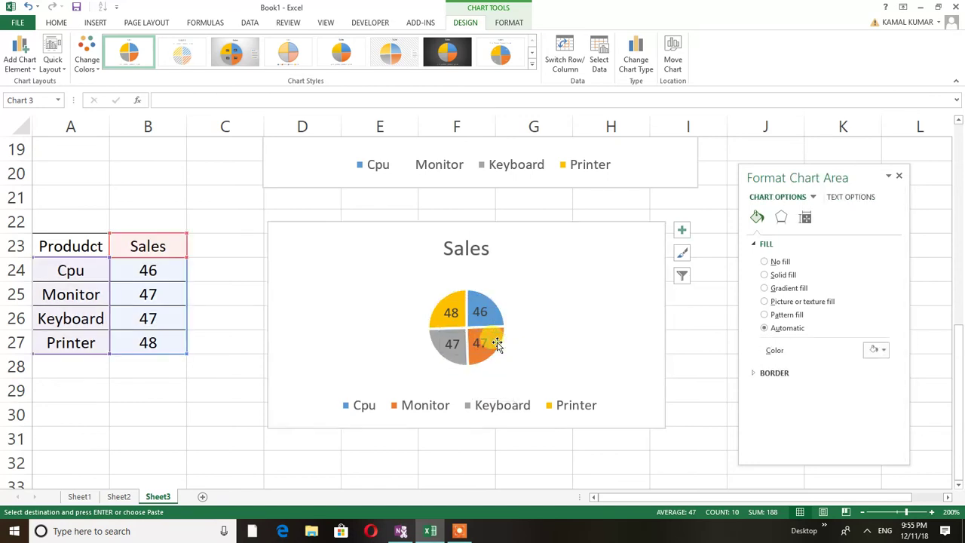
{"action": "left_click", "coordinate": [497, 342]}
{"action": "mouse_move", "coordinate": [497, 342]}
{"action": "left_mouse_down"}
{"action": "mouse_move", "coordinate": [488, 343]}
{"action": "mouse_move", "coordinate": [516, 355]}
{"action": "left_mouse_up"}
{"action": "left_click", "coordinate": [502, 352]}
{"action": "left_click", "coordinate": [505, 343]}
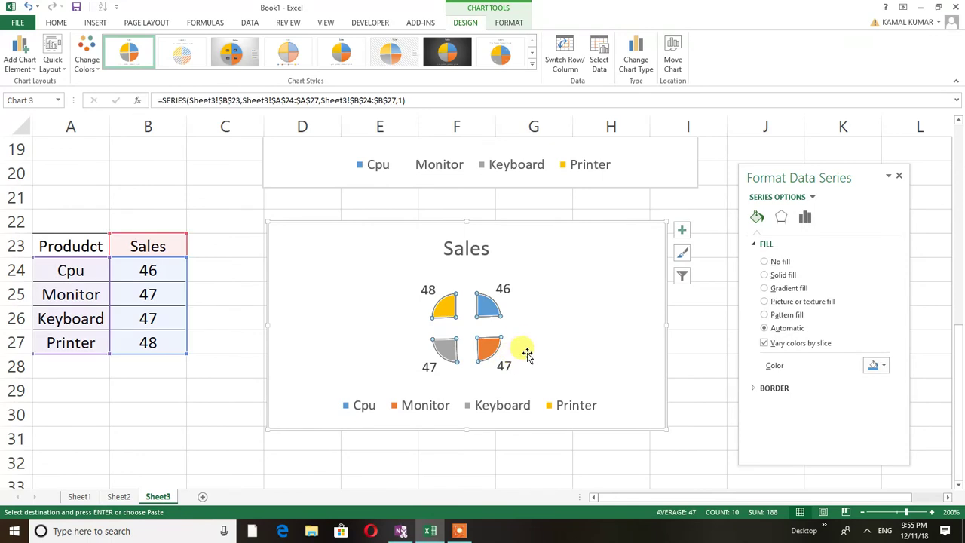
{"action": "key", "text": "ctrl+z"}
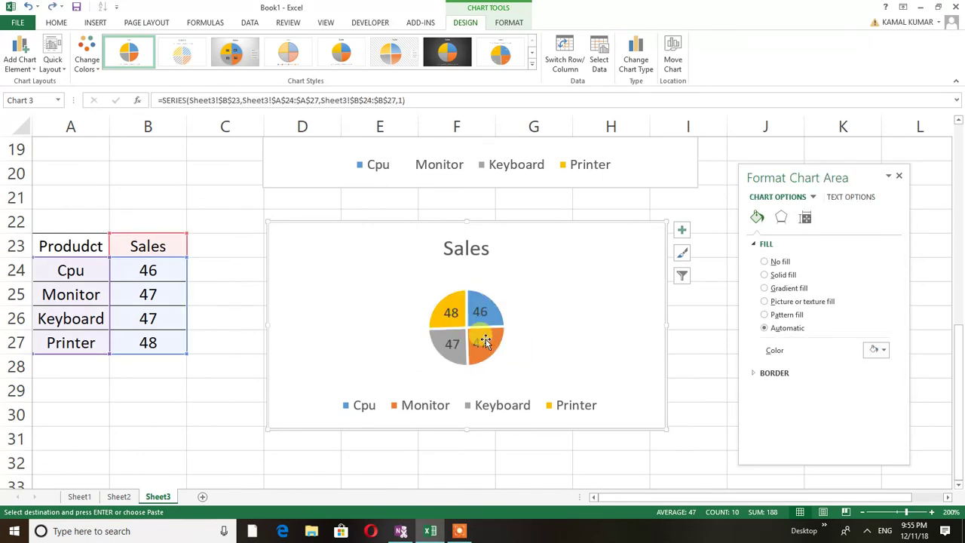
- Pull the Monitor slice (47) out from the third pie
{"action": "left_click", "coordinate": [489, 341]}
{"action": "left_click", "coordinate": [494, 339]}
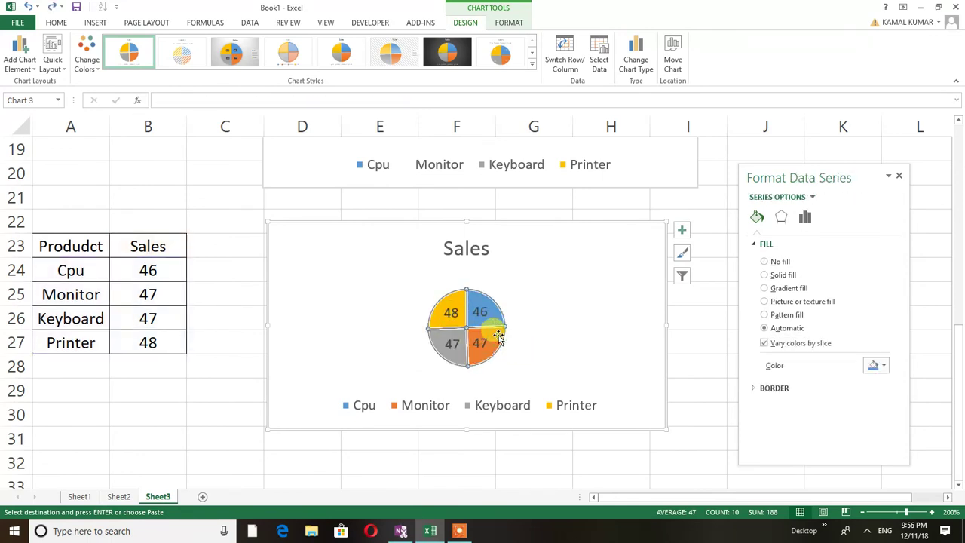
{"action": "left_click", "coordinate": [498, 337]}
{"action": "left_click_drag", "start_coordinate": [498, 337], "coordinate": [550, 349]}
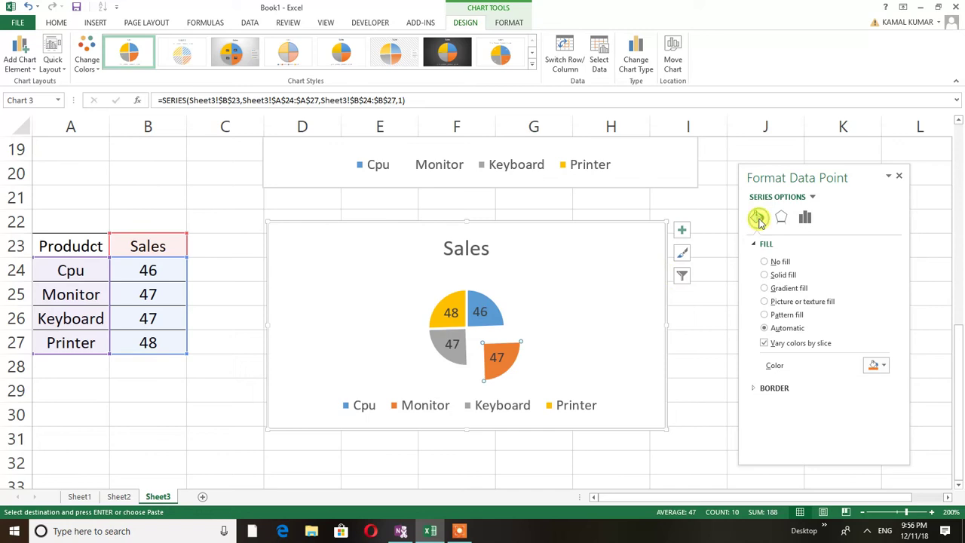
- Give the pulled-out Monitor slice a solid red fill
{"action": "left_click", "coordinate": [771, 277]}
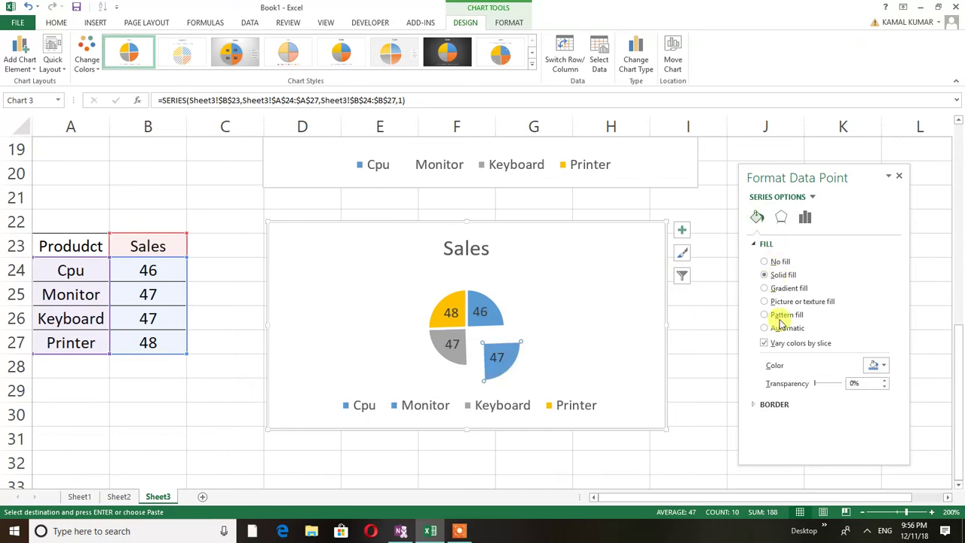
{"action": "left_click", "coordinate": [886, 366]}
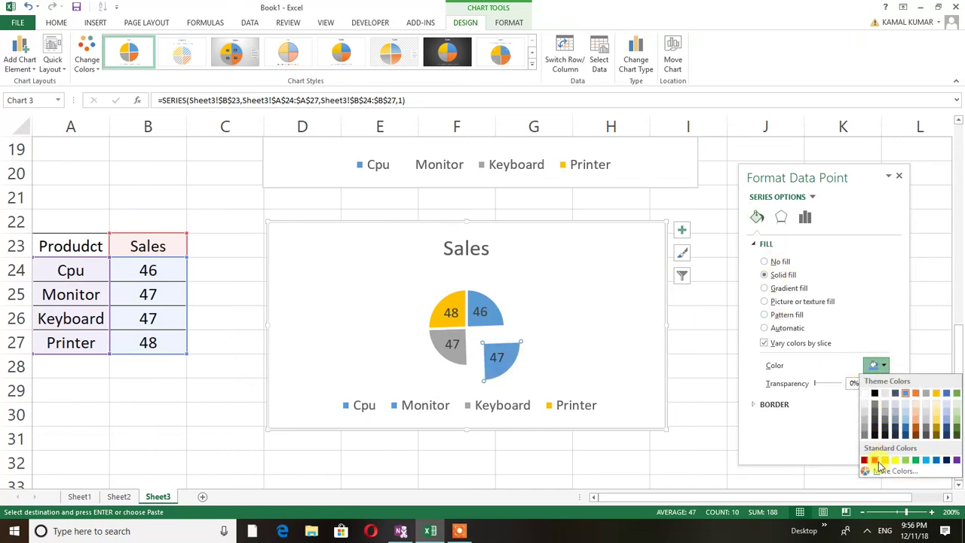
{"action": "left_click", "coordinate": [875, 460]}
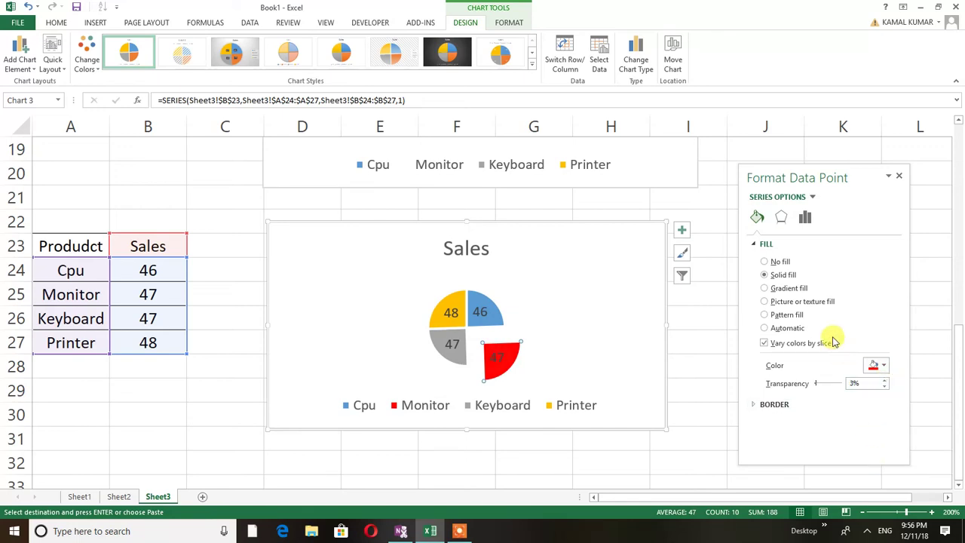
- Add a drop shadow to the Monitor slice with lower transparency and a dark blue colour
{"action": "left_click", "coordinate": [783, 218]}
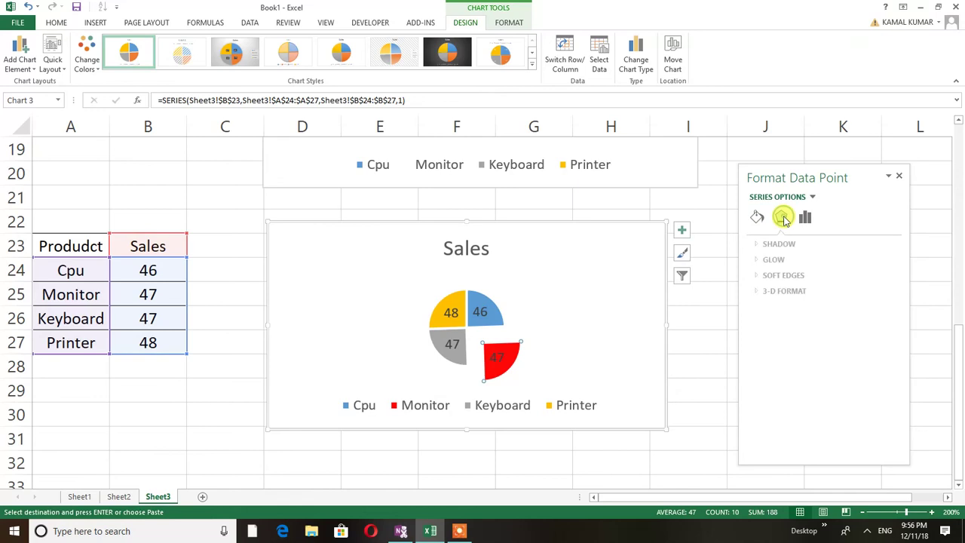
{"action": "left_click", "coordinate": [784, 244]}
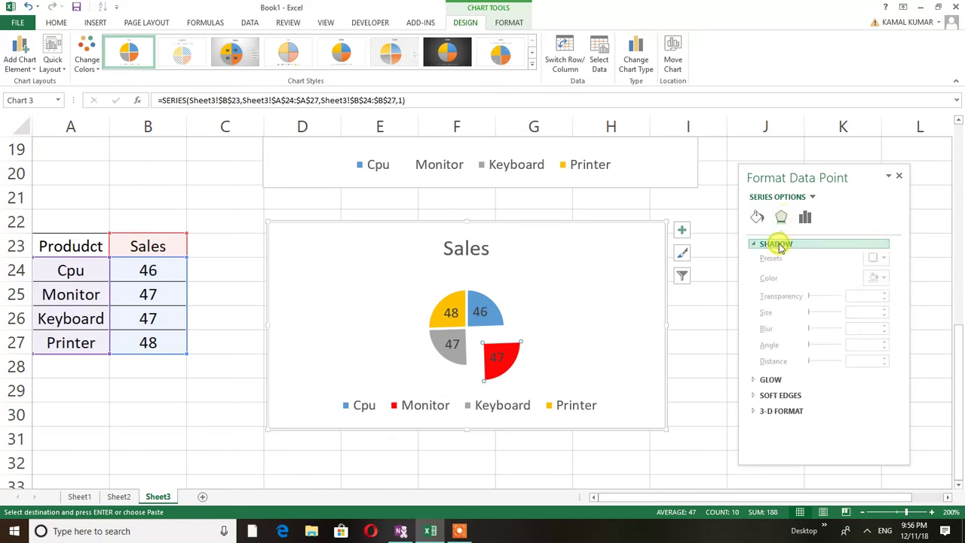
{"action": "left_click_drag", "start_coordinate": [812, 301], "coordinate": [829, 301]}
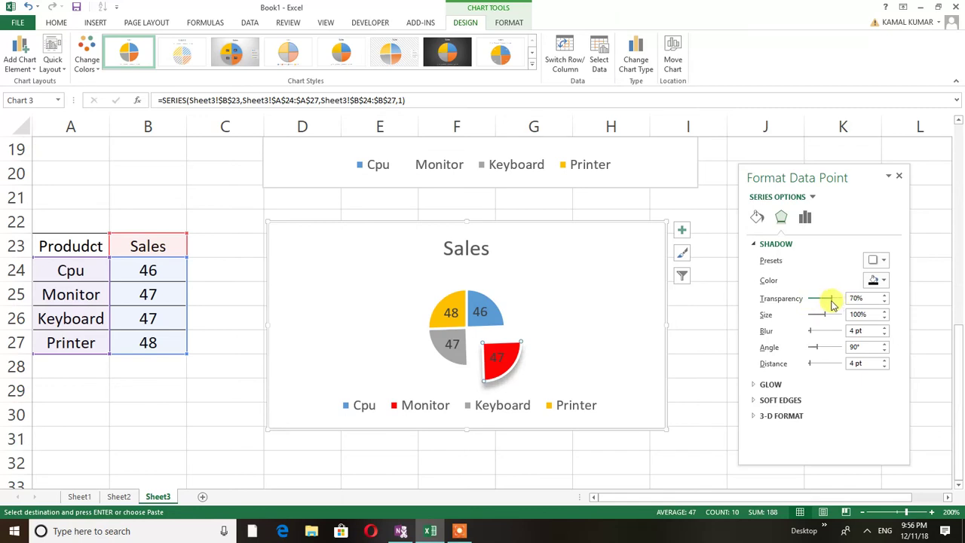
{"action": "left_click_drag", "start_coordinate": [829, 300], "coordinate": [817, 305]}
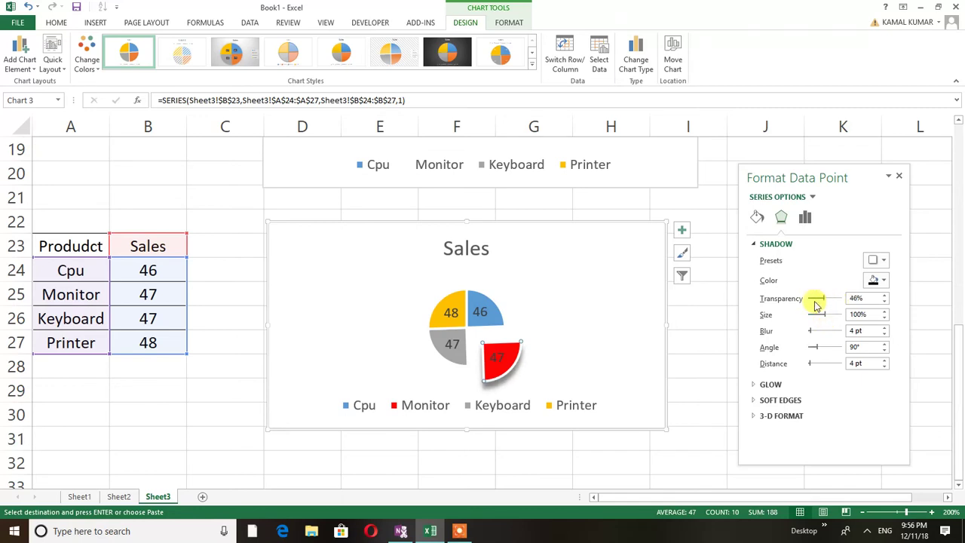
{"action": "left_click", "coordinate": [884, 281]}
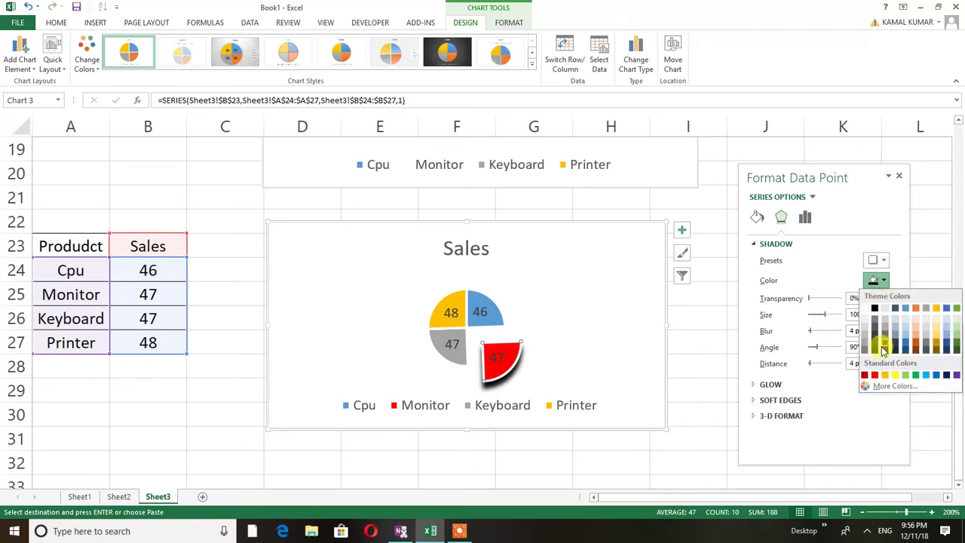
{"action": "left_click", "coordinate": [945, 376]}
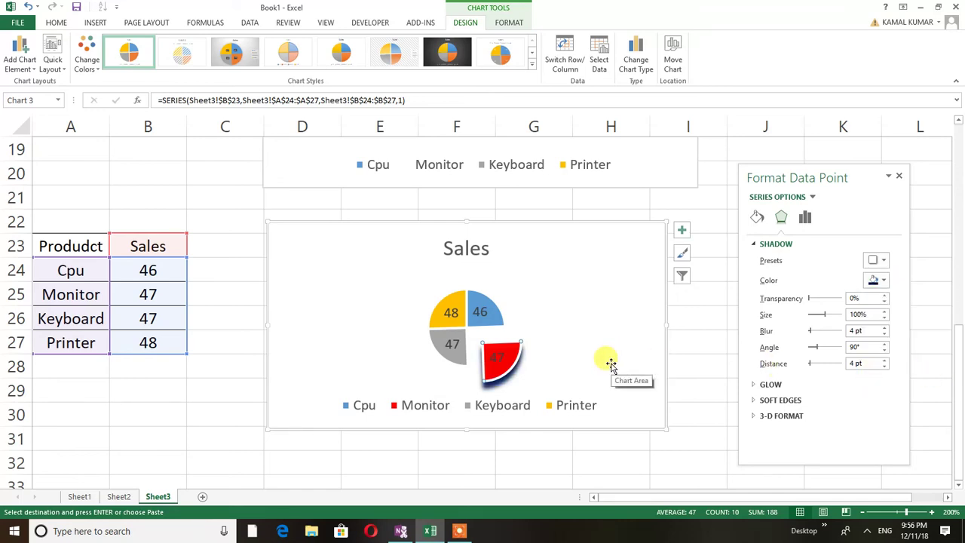
{"action": "left_click", "coordinate": [661, 364]}
- Paste a copy of the Sales table at cell A33
{"action": "left_click", "coordinate": [151, 421]}
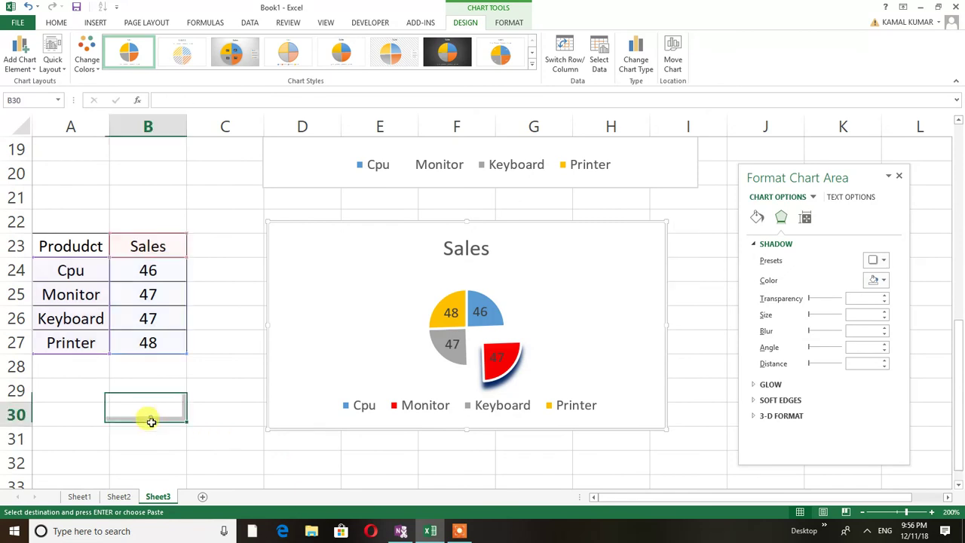
{"action": "scroll", "coordinate": [151, 421], "scroll_direction": "up", "scroll_amount": 6}
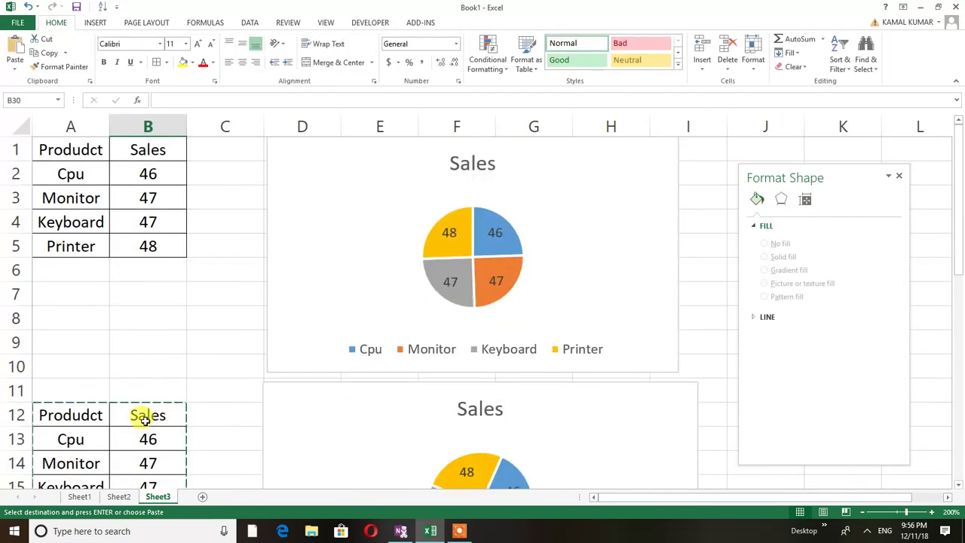
{"action": "scroll", "coordinate": [145, 421], "scroll_direction": "down", "scroll_amount": 7}
{"action": "left_click", "coordinate": [70, 178]}
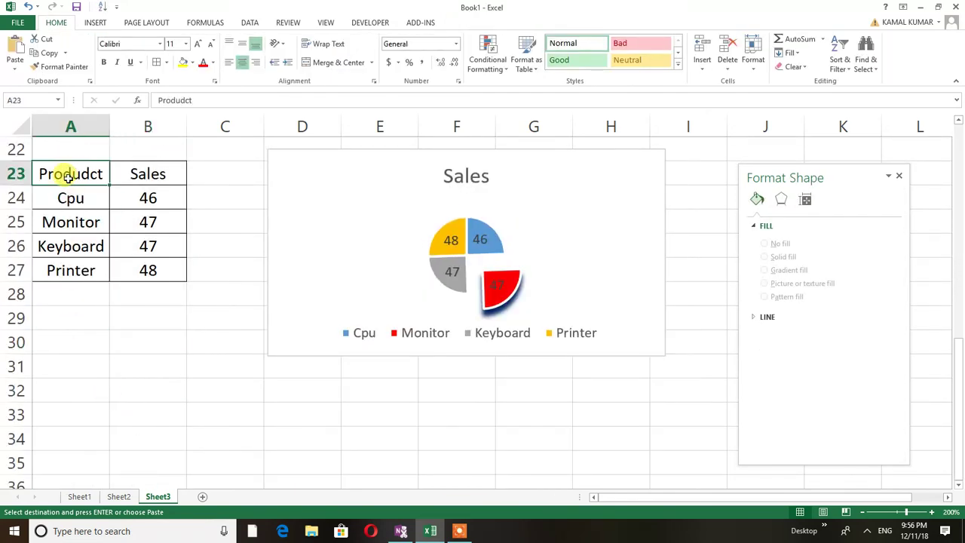
{"action": "key", "text": "ctrl+v"}
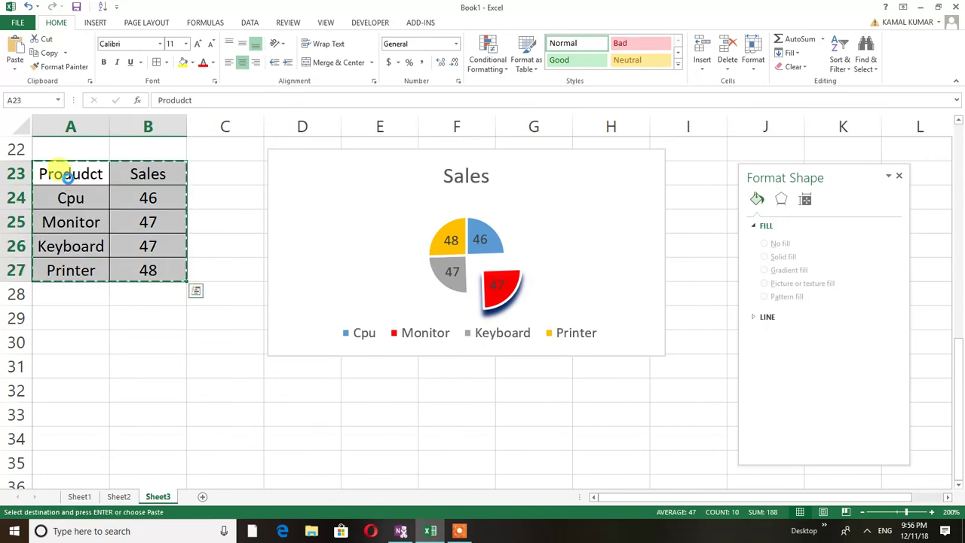
{"action": "key", "text": "Down"}
- Select A33:B37 and insert a clustered column chart from it with Alt+F1
{"action": "key", "text": "Down"}
{"action": "key", "text": "Down"}
{"action": "key", "text": "Down"}
{"action": "key", "text": "Down"}
{"action": "key", "text": "Down"}
{"action": "key", "text": "Down"}
{"action": "key", "text": "Up"}
{"action": "key", "text": "Up"}
{"action": "key", "text": "Up"}
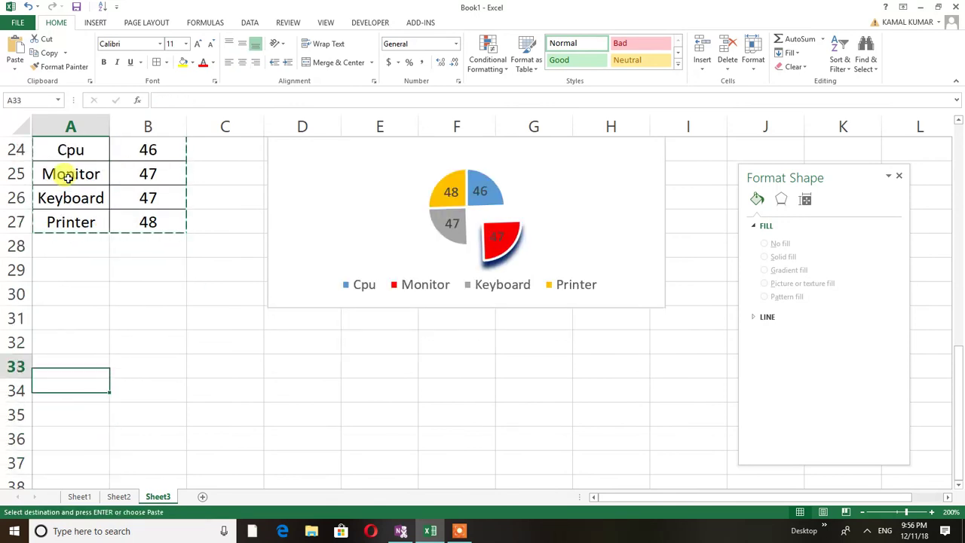
{"action": "type", "text": "Produdct\tSales Cpu\t46 Monitor\t47 Keyboard\t47 Printer\t48"}
{"action": "key", "text": "Down"}
{"action": "key", "text": "Down"}
{"action": "key", "text": "Up"}
{"action": "key", "text": "Up"}
{"action": "key", "text": "Up"}
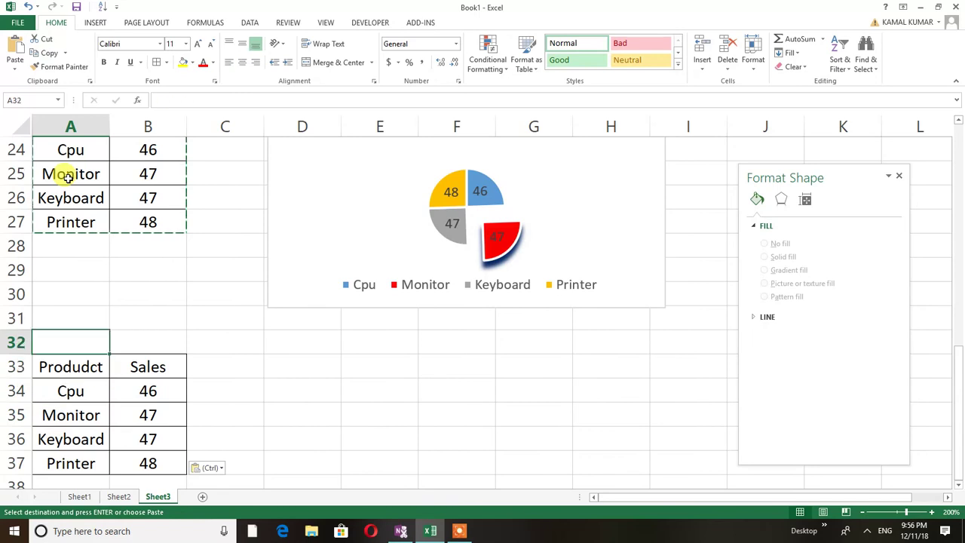
{"action": "key", "text": "Down"}
{"action": "key", "text": "shift+Right"}
{"action": "key", "text": "shift+Down"}
{"action": "key", "text": "shift+Down"}
{"action": "key", "text": "shift+Down"}
{"action": "key", "text": "shift+Down"}
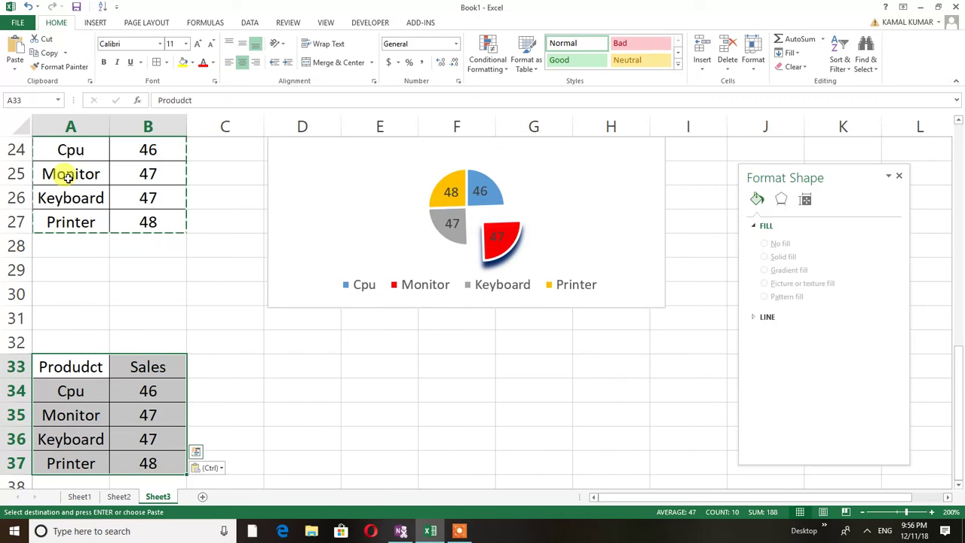
{"action": "key", "text": "alt+F1"}
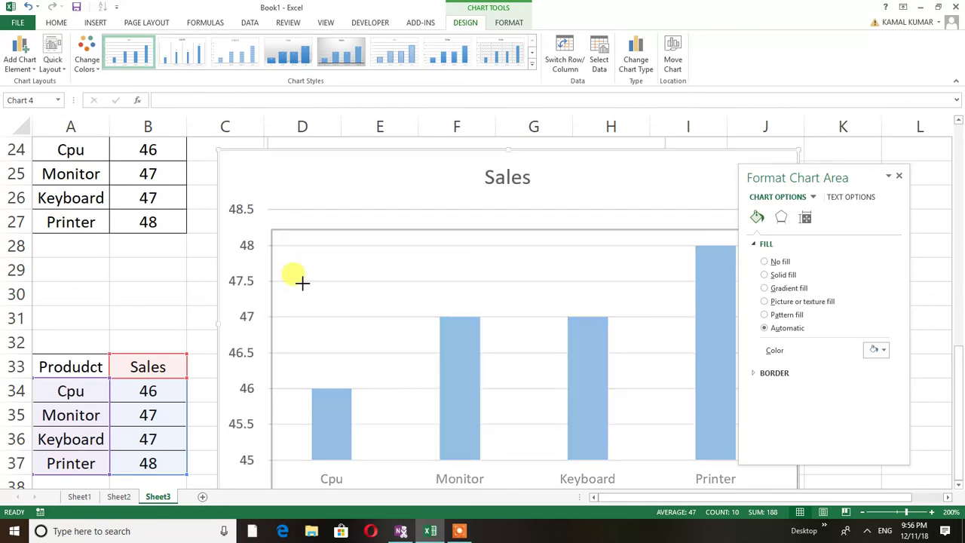
- Shrink the new column chart and move it below the pie chart
{"action": "left_click_drag", "start_coordinate": [215, 149], "coordinate": [311, 300]}
{"action": "left_click_drag", "start_coordinate": [401, 320], "coordinate": [349, 347]}
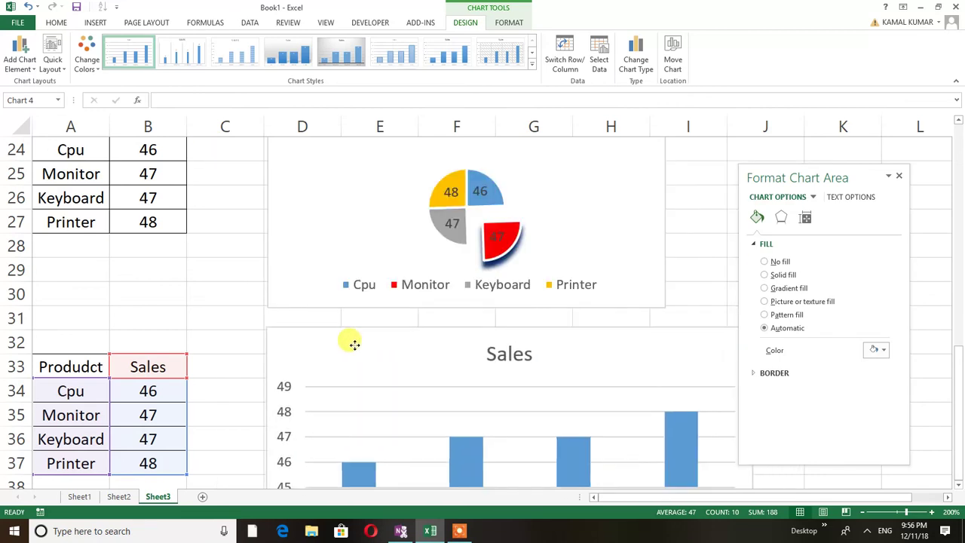
{"action": "scroll", "coordinate": [420, 405], "scroll_direction": "down", "scroll_amount": 4}
{"action": "scroll", "coordinate": [434, 408], "scroll_direction": "up", "scroll_amount": 2}
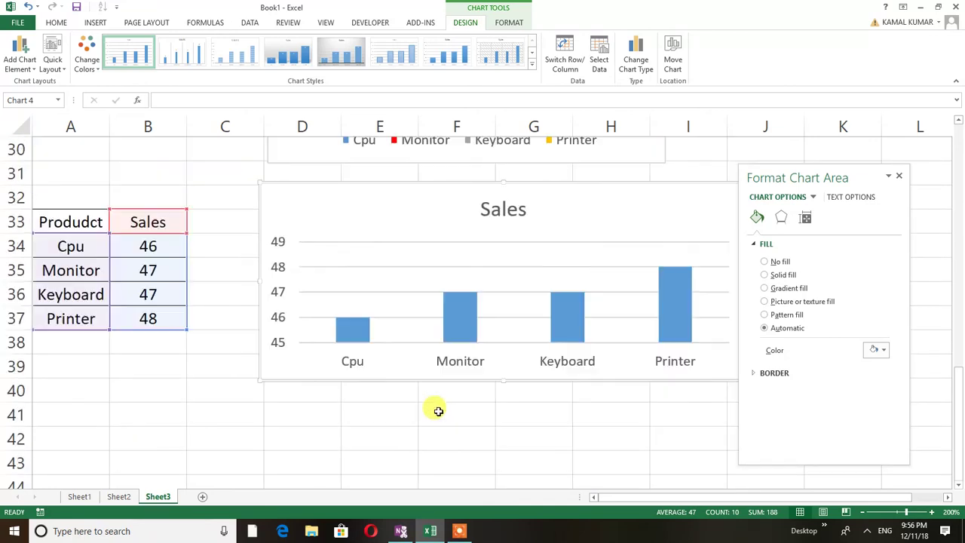
- Turn on data labels so 46, 47, 47, 48 appear above the columns
{"action": "left_click", "coordinate": [347, 338]}
{"action": "left_click_drag", "start_coordinate": [849, 180], "coordinate": [914, 167]}
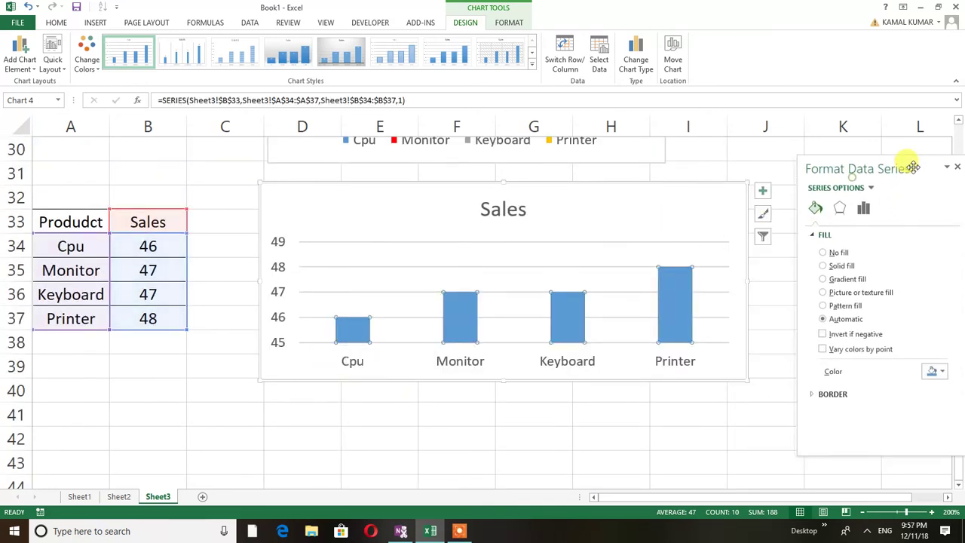
{"action": "left_click", "coordinate": [763, 193]}
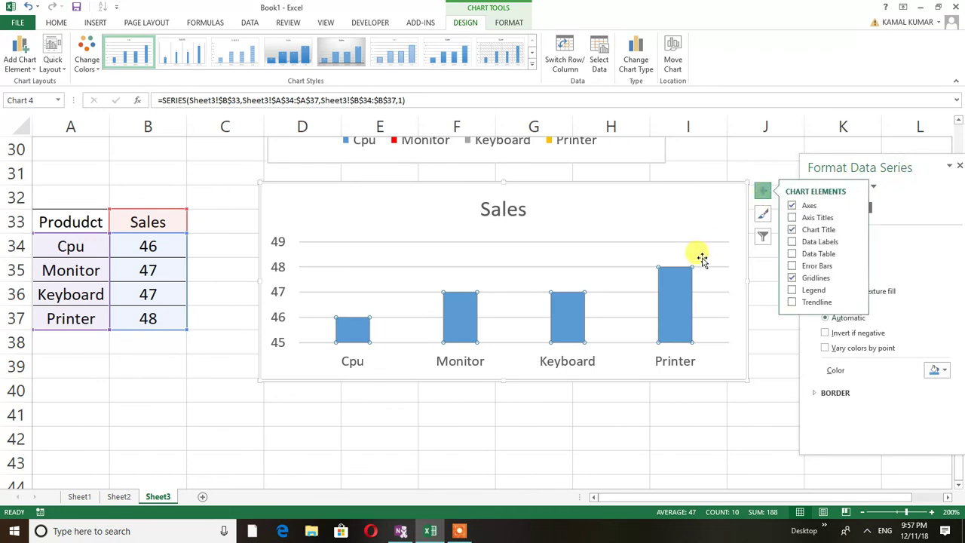
{"action": "left_click", "coordinate": [791, 241]}
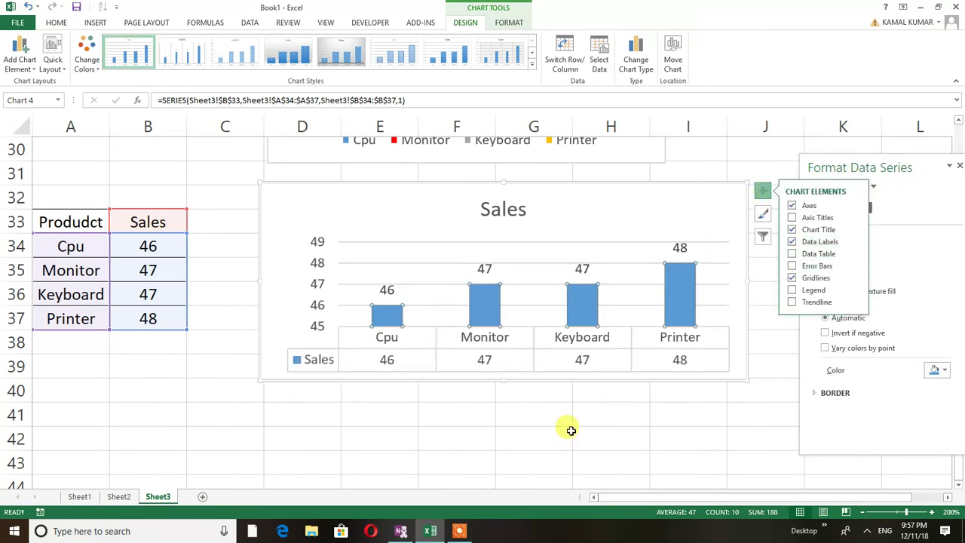
{"action": "left_click", "coordinate": [524, 438]}
- Copy the A33:B37 sales table and paste it at A41
{"action": "left_click", "coordinate": [65, 222]}
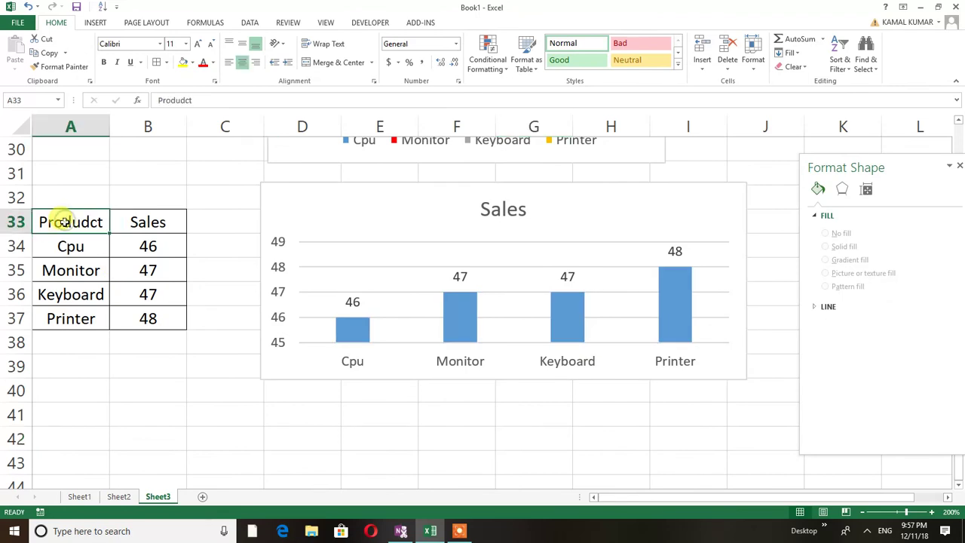
{"action": "key", "text": "ctrl+a"}
{"action": "key", "text": "ctrl+c"}
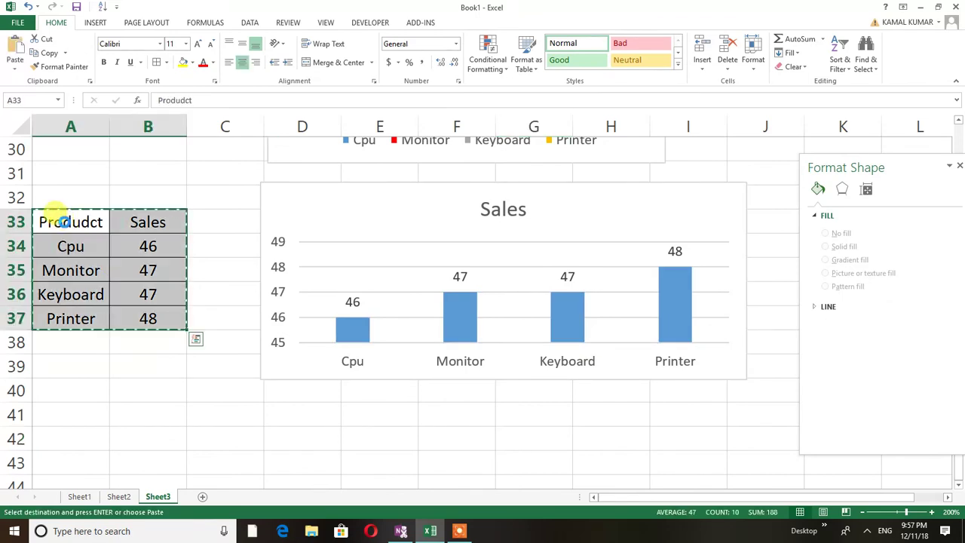
{"action": "left_click", "coordinate": [54, 404]}
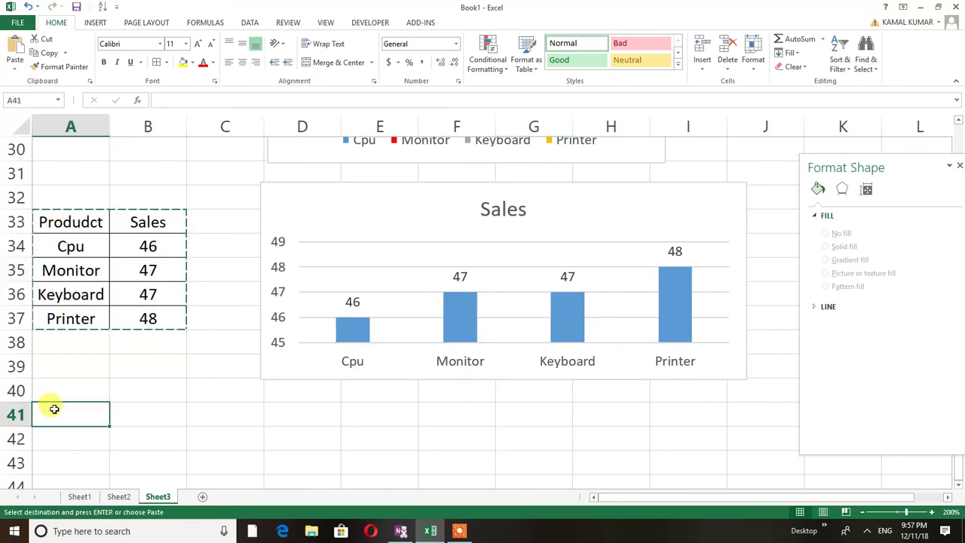
{"action": "key", "text": "ctrl+v"}
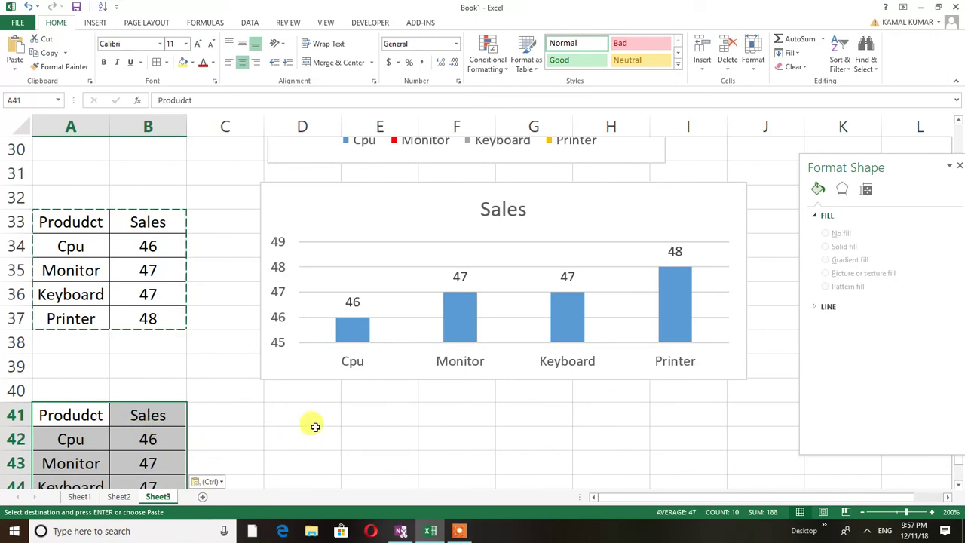
- Insert a column chart of the A41:B45 copy with Alt+F1, then shrink and lower it
{"action": "key", "text": "ctrl+F1"}
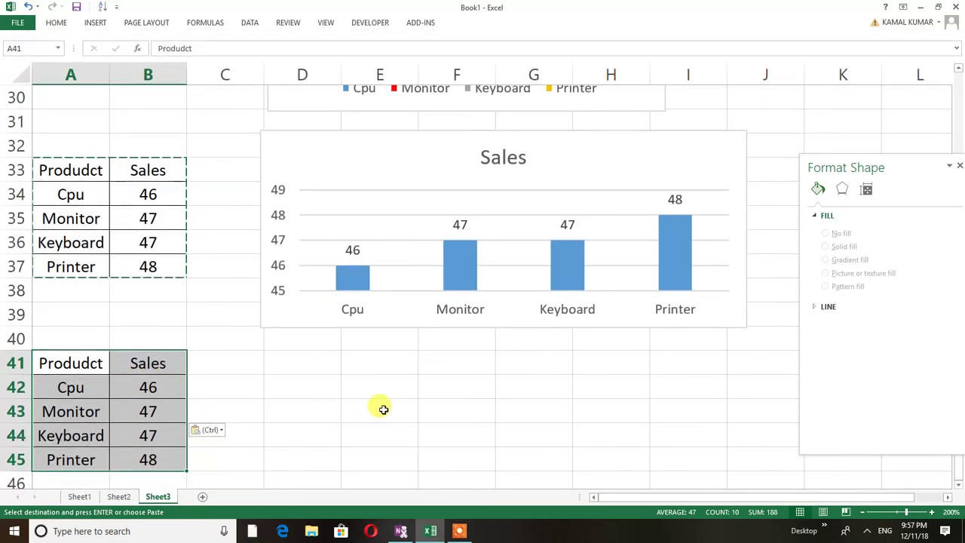
{"action": "left_click", "coordinate": [382, 415]}
{"action": "scroll", "coordinate": [379, 414], "scroll_direction": "down", "scroll_amount": 4}
{"action": "scroll", "coordinate": [354, 366], "scroll_direction": "up", "scroll_amount": 3}
{"action": "mouse_move", "coordinate": [57, 287]}
{"action": "left_mouse_down"}
{"action": "mouse_move", "coordinate": [114, 339]}
{"action": "mouse_move", "coordinate": [129, 385]}
{"action": "left_mouse_up"}
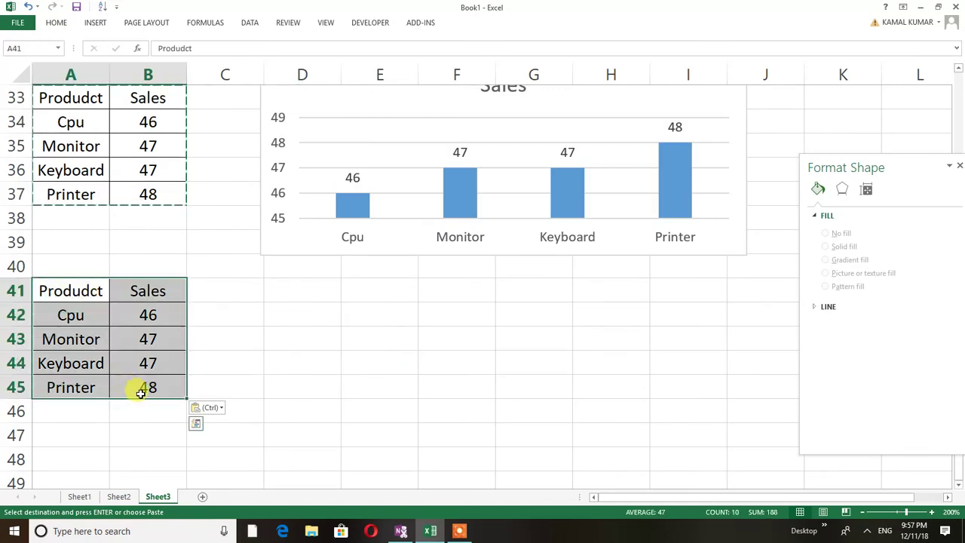
{"action": "key", "text": "alt+F1"}
{"action": "mouse_move", "coordinate": [215, 122]}
{"action": "left_mouse_down"}
{"action": "mouse_move", "coordinate": [271, 263]}
{"action": "mouse_move", "coordinate": [313, 277]}
{"action": "left_mouse_up"}
- Change the lower Sales chart from column to Clustered Bar via Change Chart Type
{"action": "right_click", "coordinate": [311, 276]}
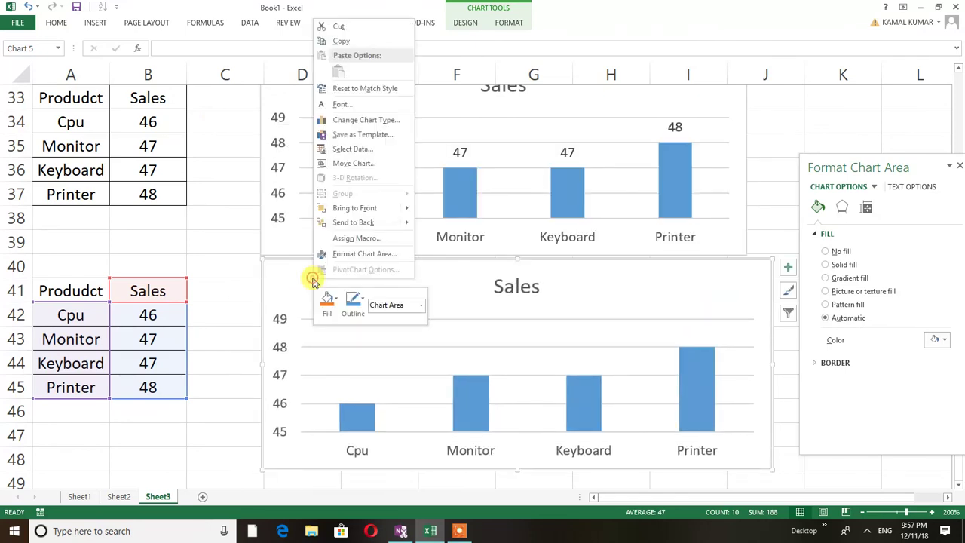
{"action": "left_click", "coordinate": [354, 120]}
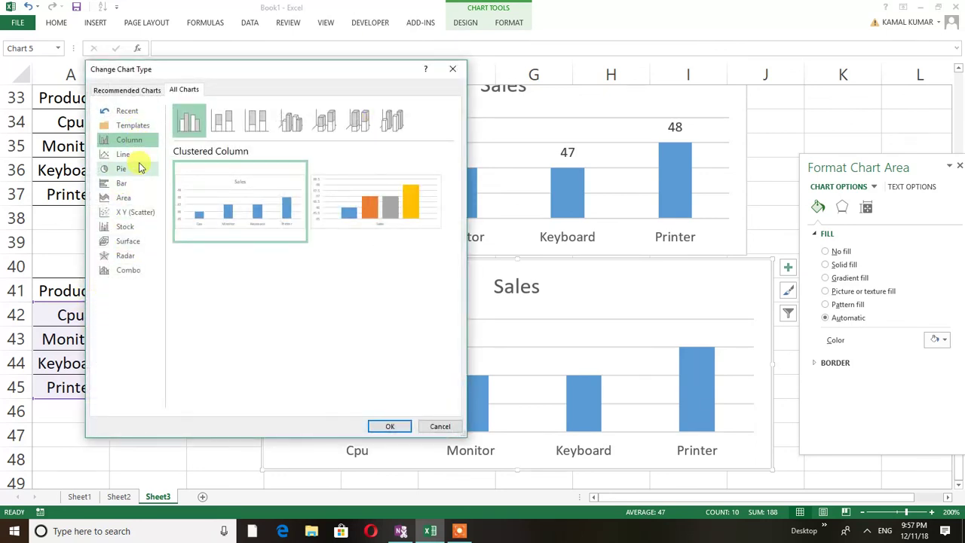
{"action": "left_click", "coordinate": [136, 185]}
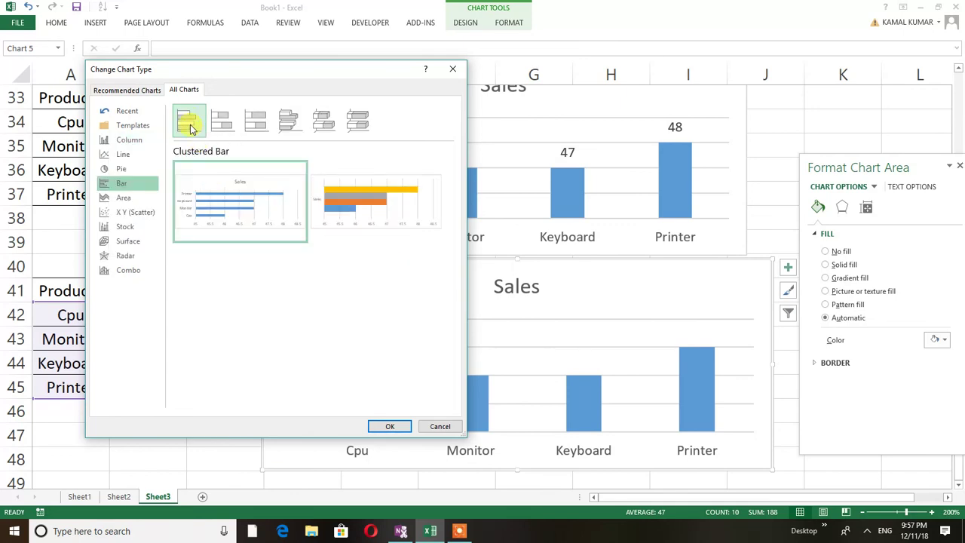
{"action": "left_click", "coordinate": [389, 426]}
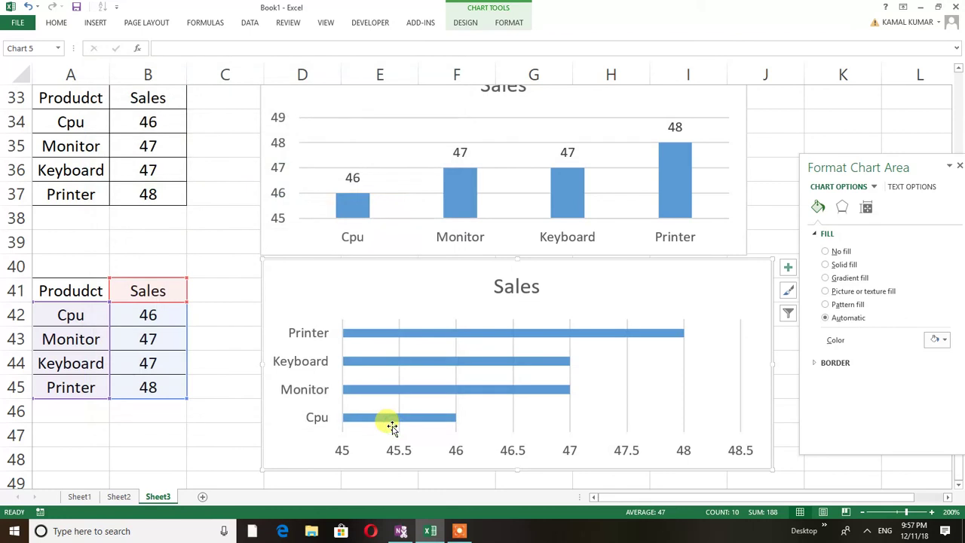
{"action": "left_click", "coordinate": [181, 440]}
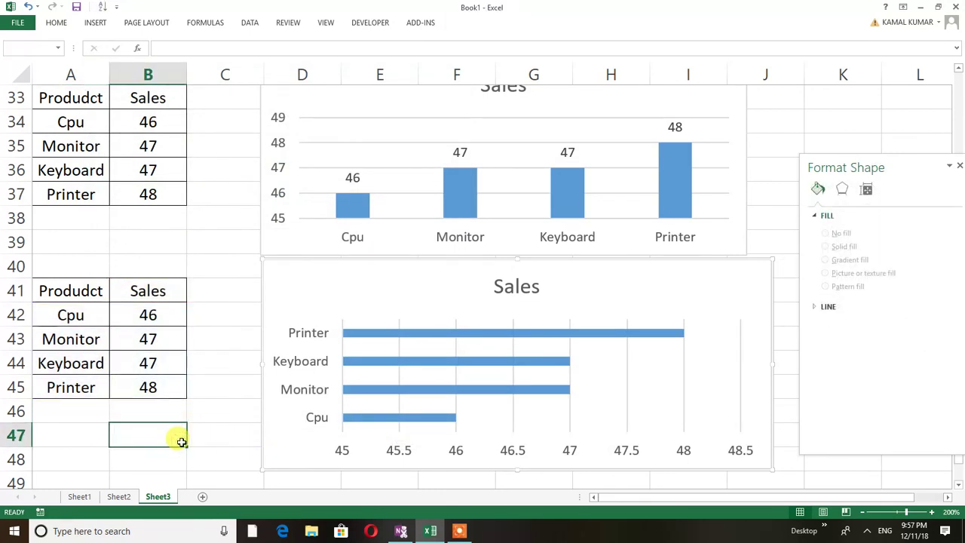
{"action": "scroll", "coordinate": [181, 442], "scroll_direction": "up", "scroll_amount": 8}
{"action": "scroll", "coordinate": [181, 442], "scroll_direction": "up", "scroll_amount": 3}
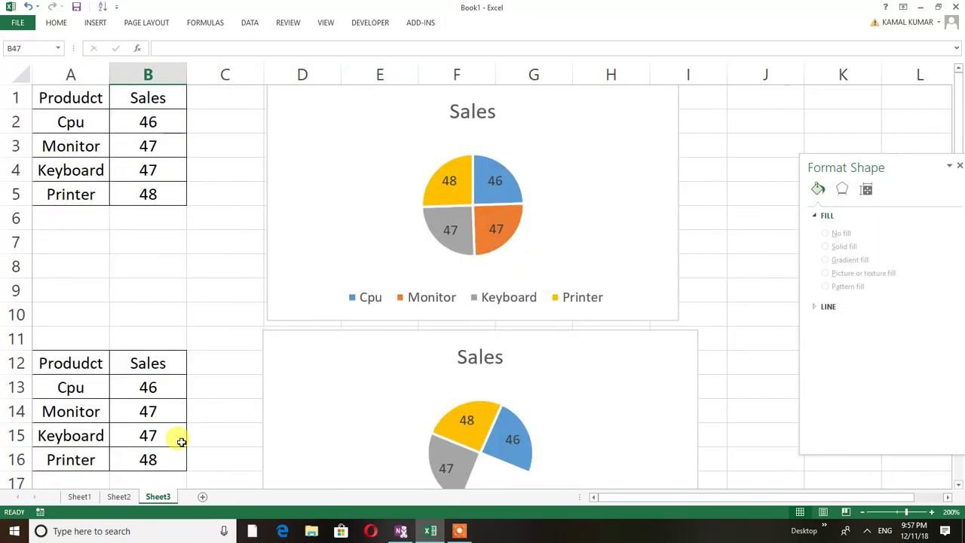
{"action": "scroll", "coordinate": [181, 442], "scroll_direction": "down", "scroll_amount": 3}
{"action": "scroll", "coordinate": [181, 445], "scroll_direction": "down", "scroll_amount": 2}
{"action": "scroll", "coordinate": [180, 448], "scroll_direction": "down", "scroll_amount": 3}
{"action": "scroll", "coordinate": [178, 452], "scroll_direction": "down", "scroll_amount": 2}
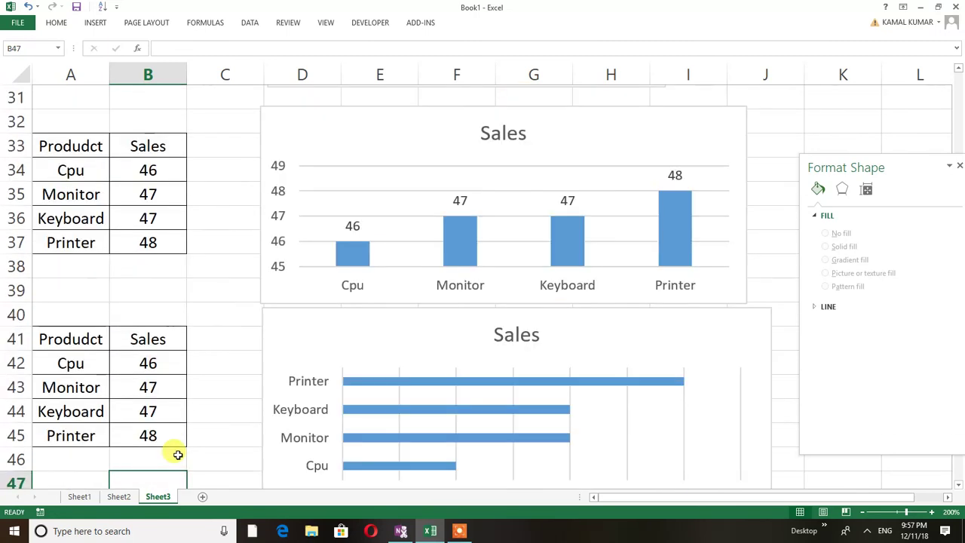
{"action": "scroll", "coordinate": [178, 454], "scroll_direction": "down", "scroll_amount": 3}
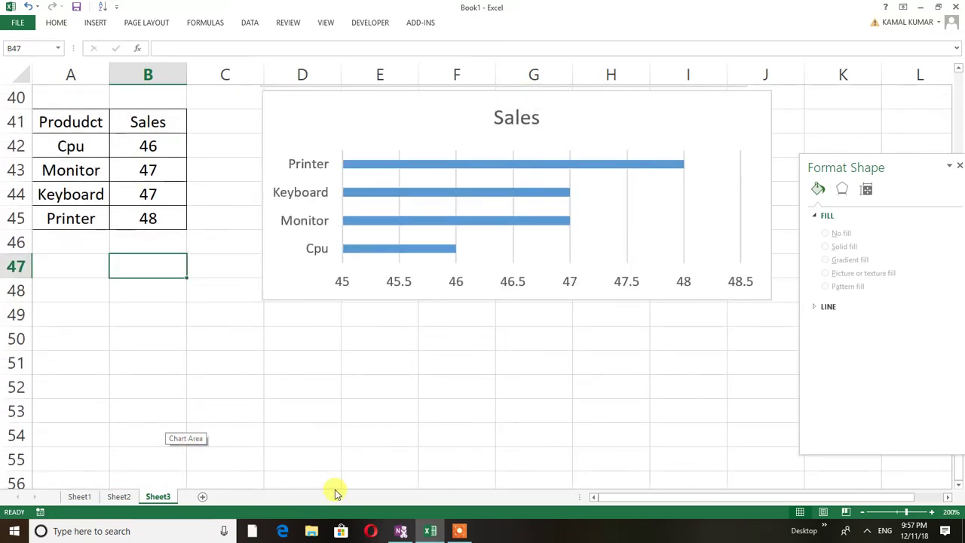
{"action": "left_click", "coordinate": [459, 531]}
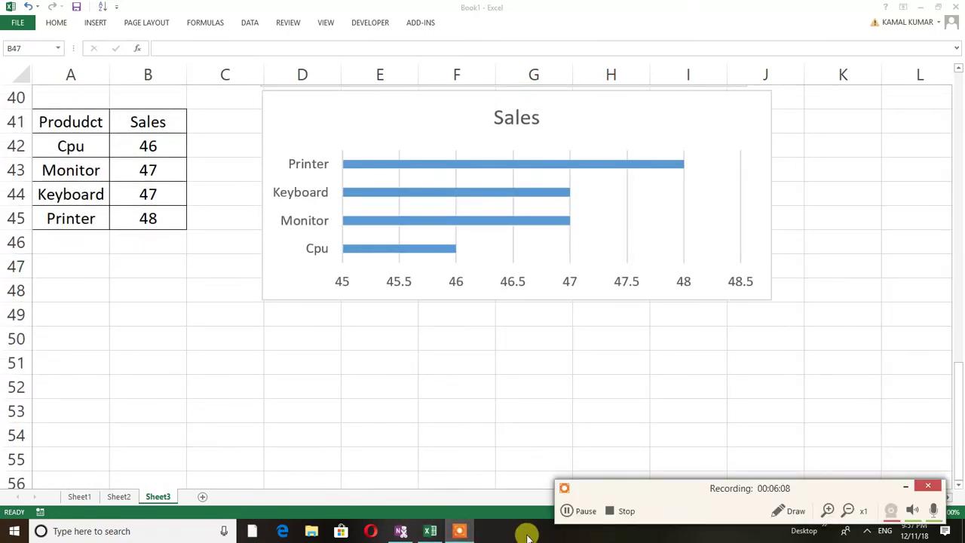